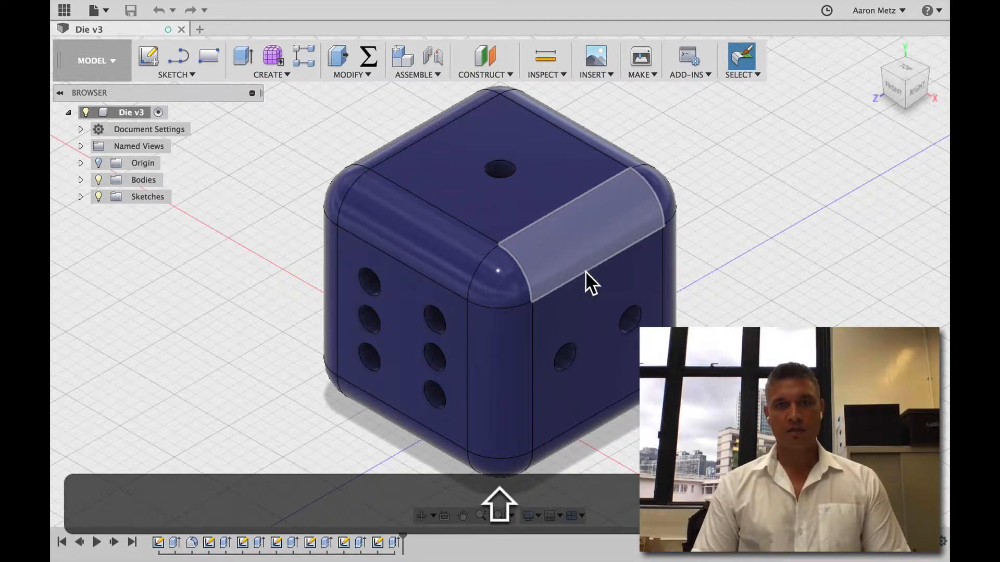
- Create a new design and start a sketch on the horizontal origin plane
{"action": "middle_click_drag", "start_coordinate": [587, 281], "coordinate": [353, 283], "text": "shift"}
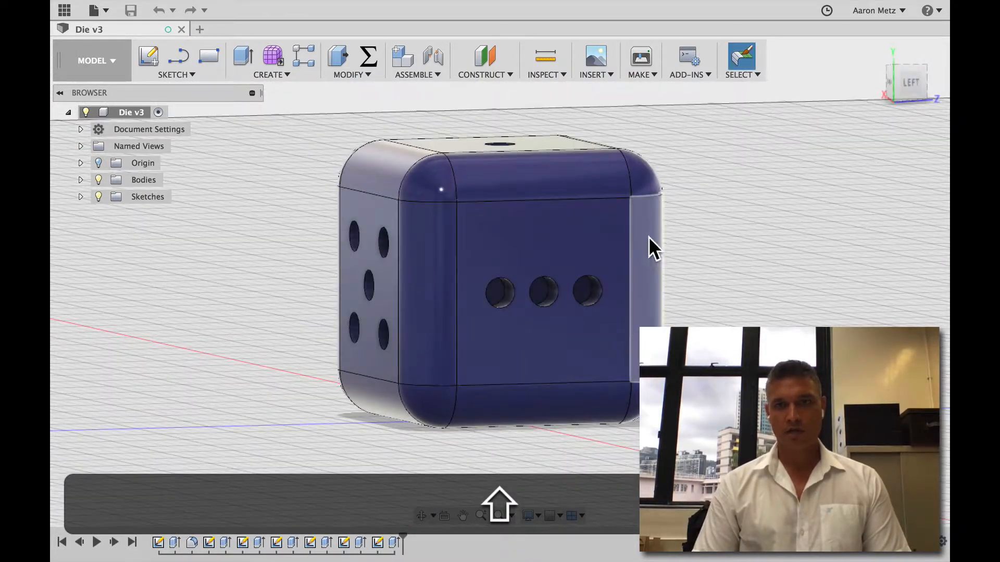
{"action": "middle_click_drag", "start_coordinate": [697, 239], "coordinate": [736, 251], "text": "shift"}
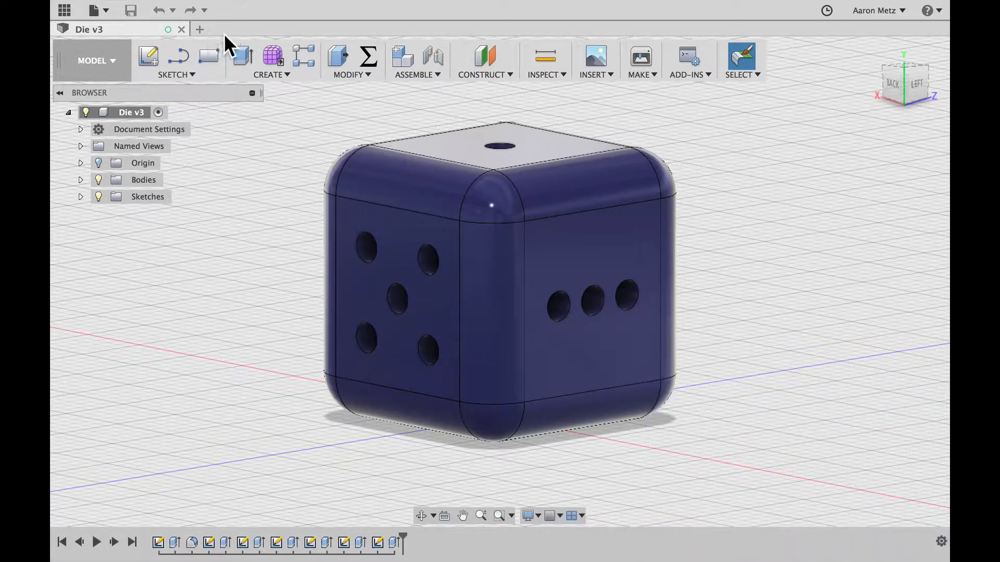
{"action": "left_click", "coordinate": [108, 5]}
{"action": "left_click", "coordinate": [115, 27]}
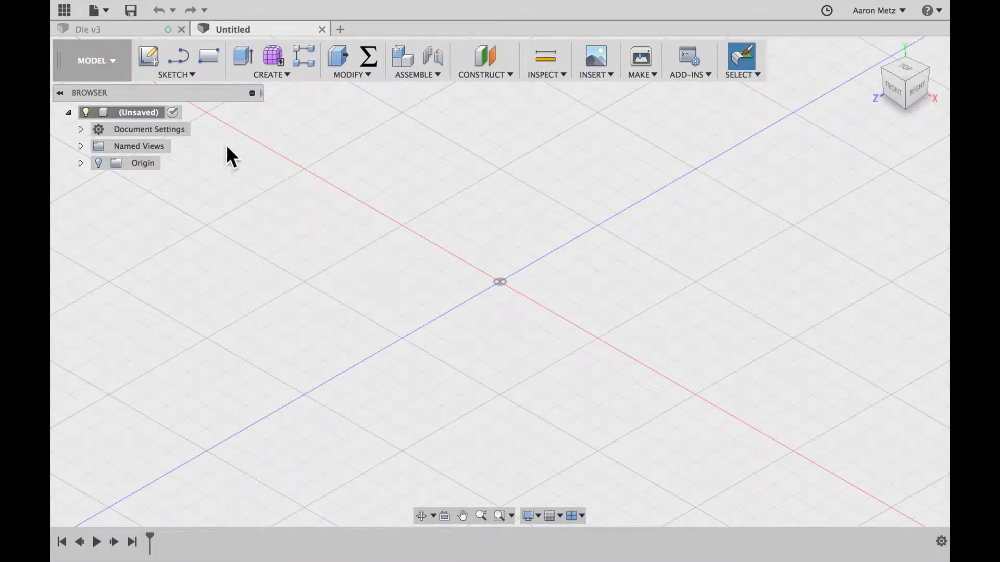
{"action": "left_click", "coordinate": [150, 61]}
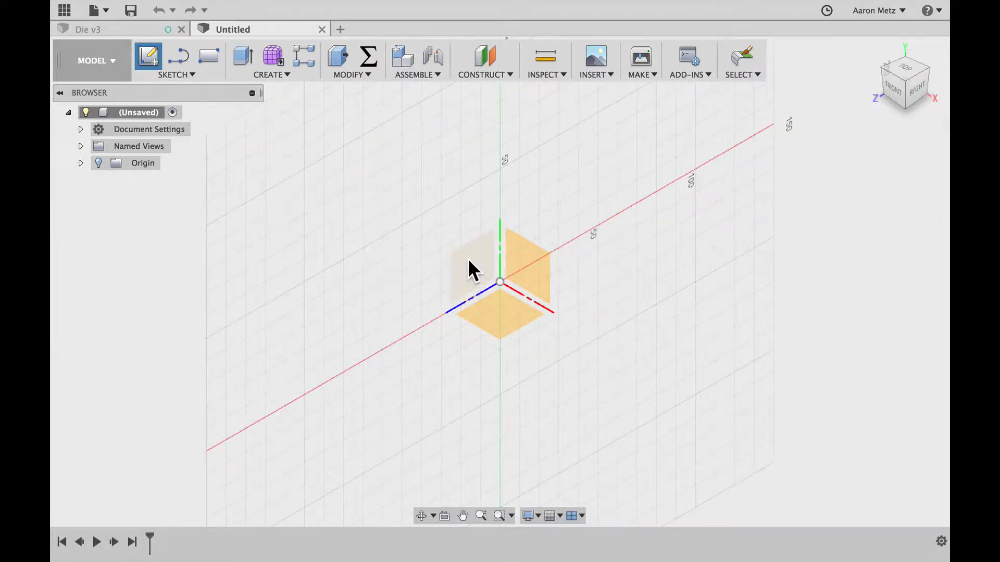
{"action": "left_click", "coordinate": [499, 314]}
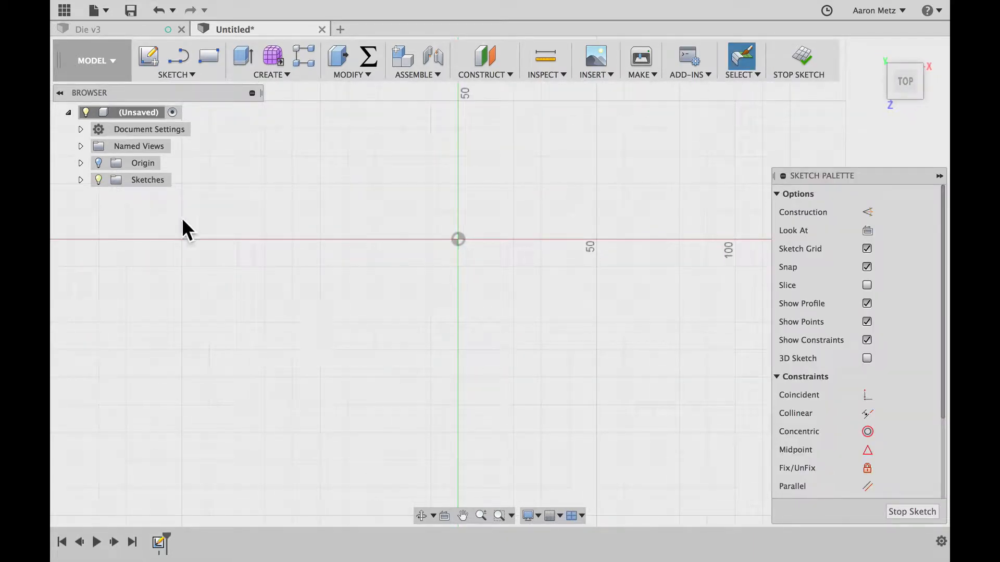
- Sketch a 30 mm by 30 mm center rectangle centred on the origin
{"action": "left_click", "coordinate": [178, 76]}
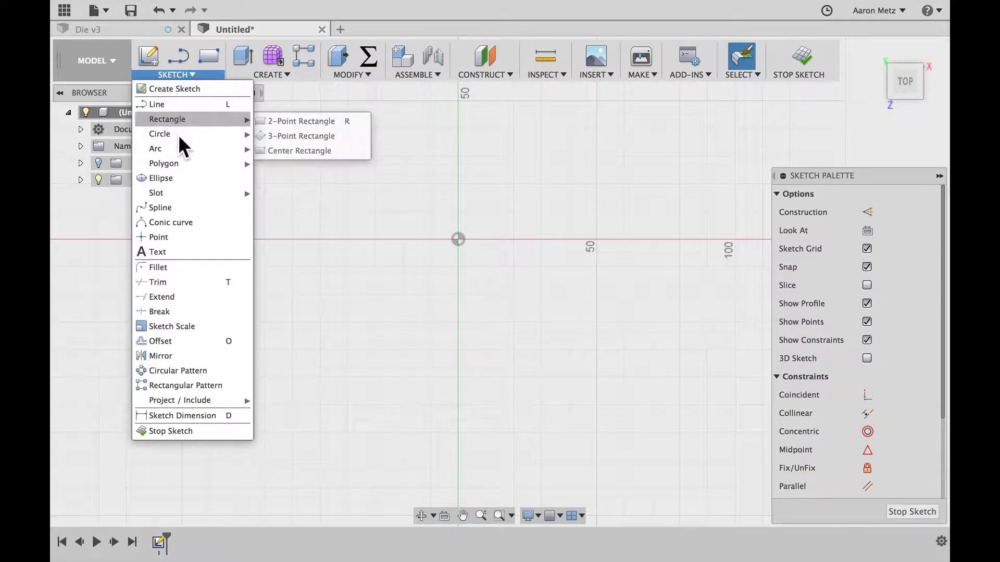
{"action": "mouse_move", "coordinate": [189, 117]}
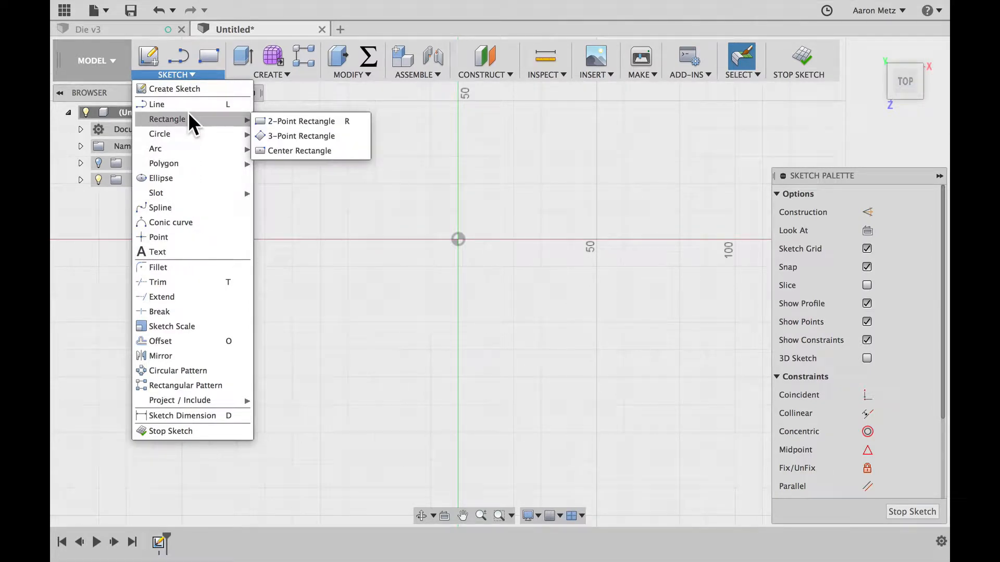
{"action": "left_click", "coordinate": [276, 152]}
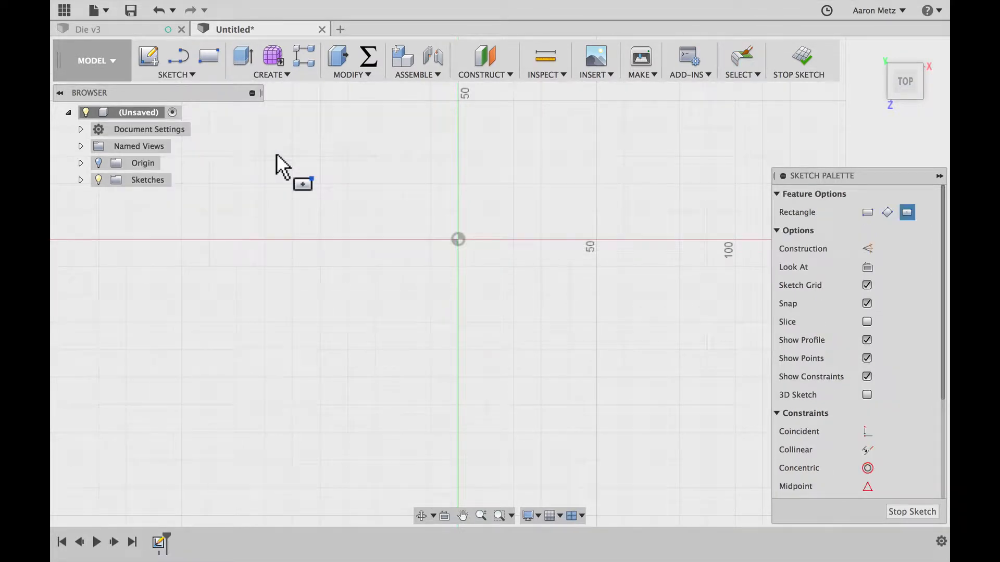
{"action": "left_click", "coordinate": [458, 240]}
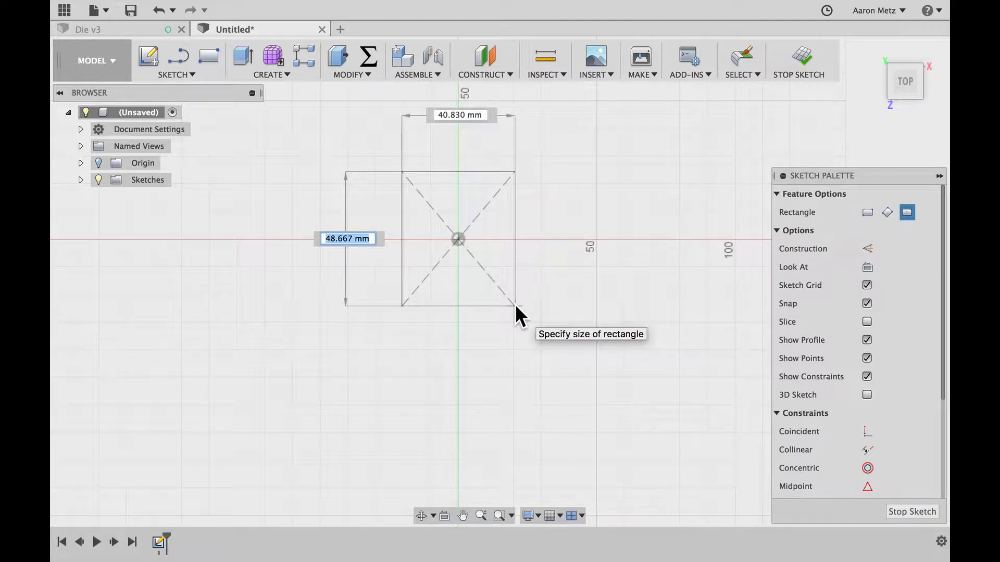
{"action": "type", "text": "30"}
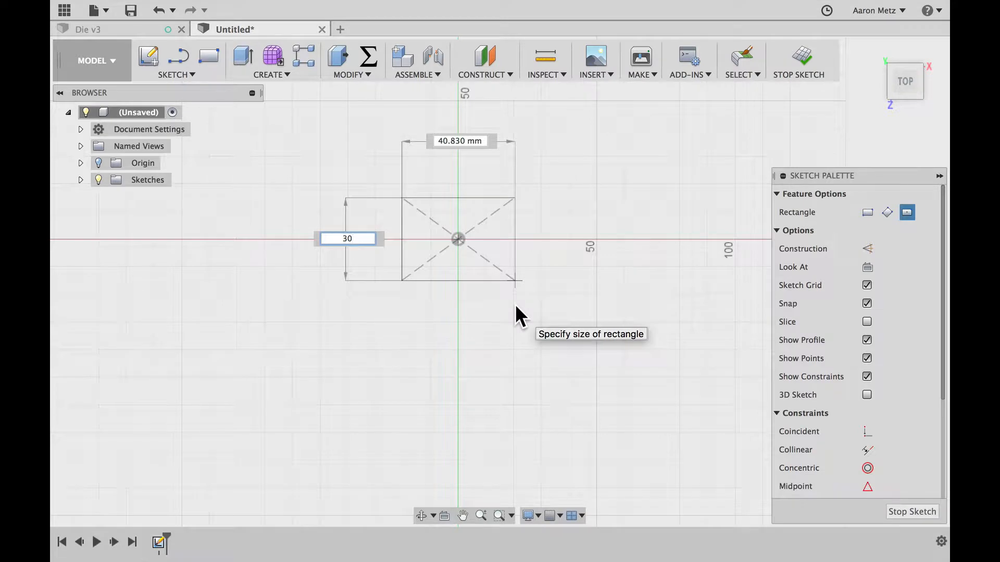
{"action": "key", "text": "Tab"}
{"action": "type", "text": "30"}
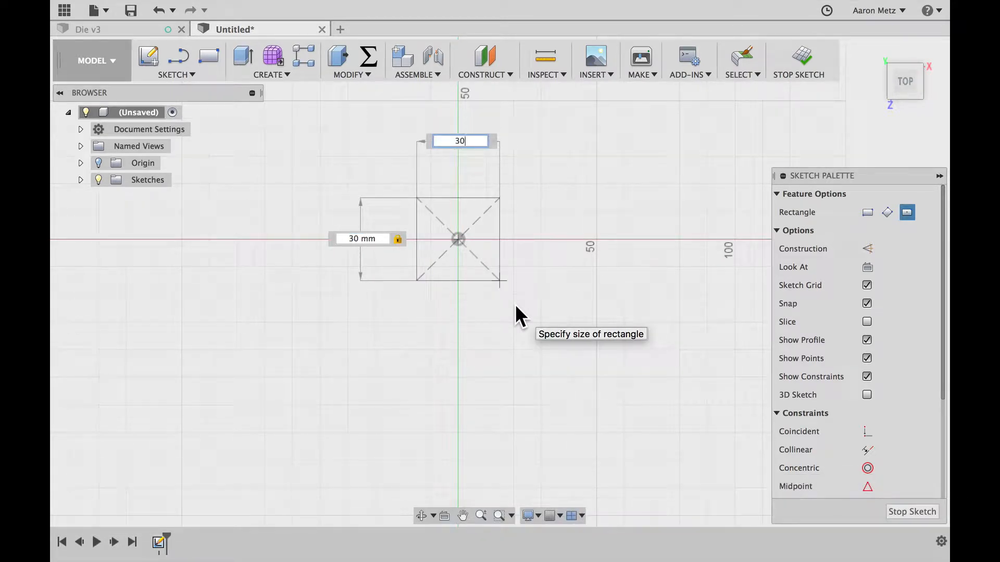
{"action": "key", "text": "Return"}
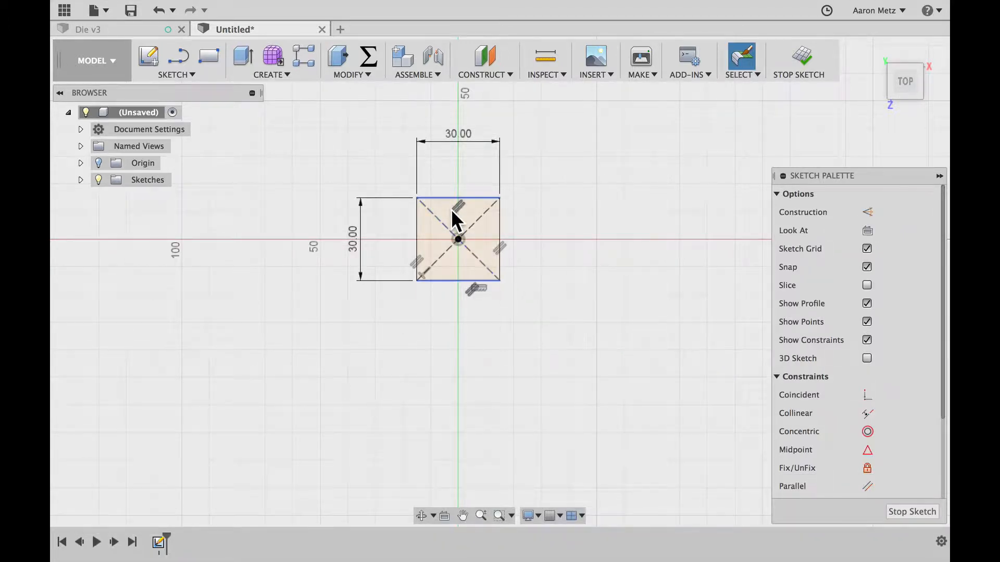
- Extrude the square profile 30 mm upward as a new body using Press Pull
{"action": "scroll", "coordinate": [453, 212], "scroll_direction": "up", "scroll_amount": 2}
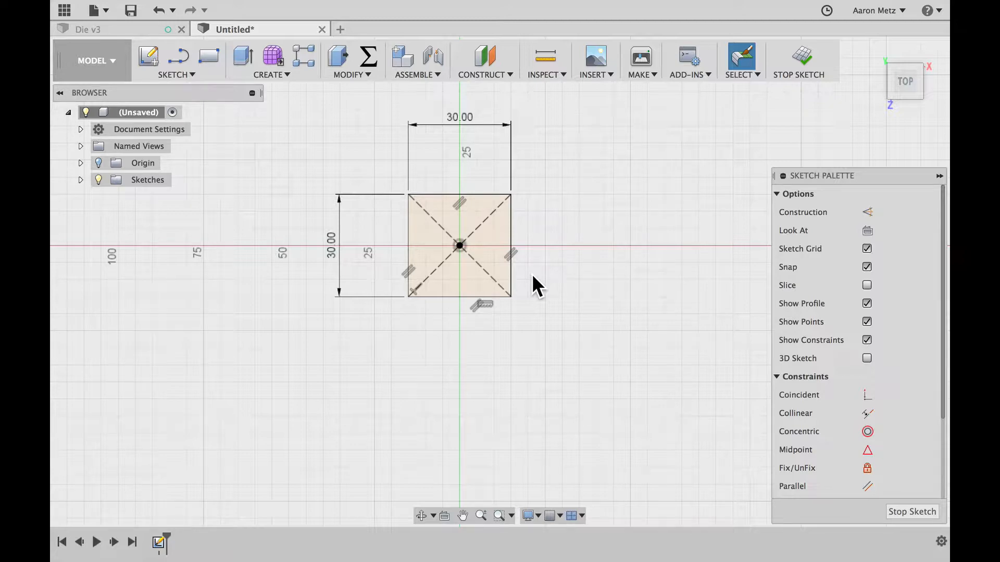
{"action": "key", "text": "q"}
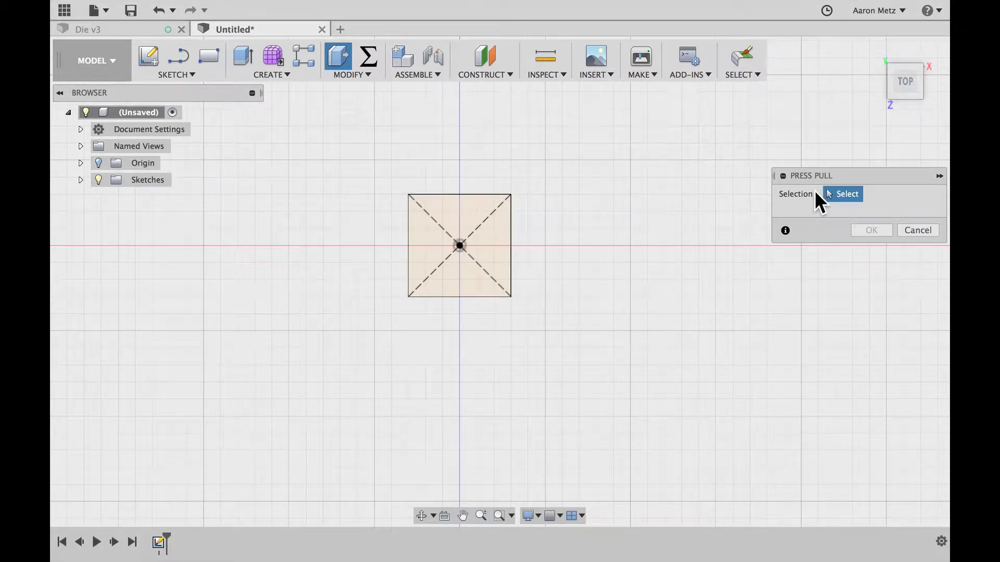
{"action": "mouse_move", "coordinate": [890, 84]}
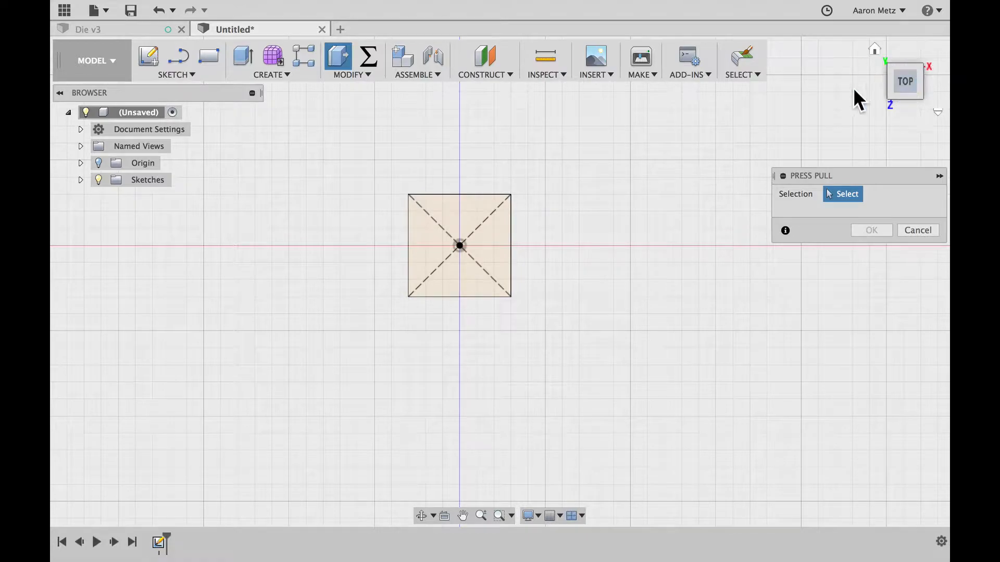
{"action": "left_click", "coordinate": [875, 49]}
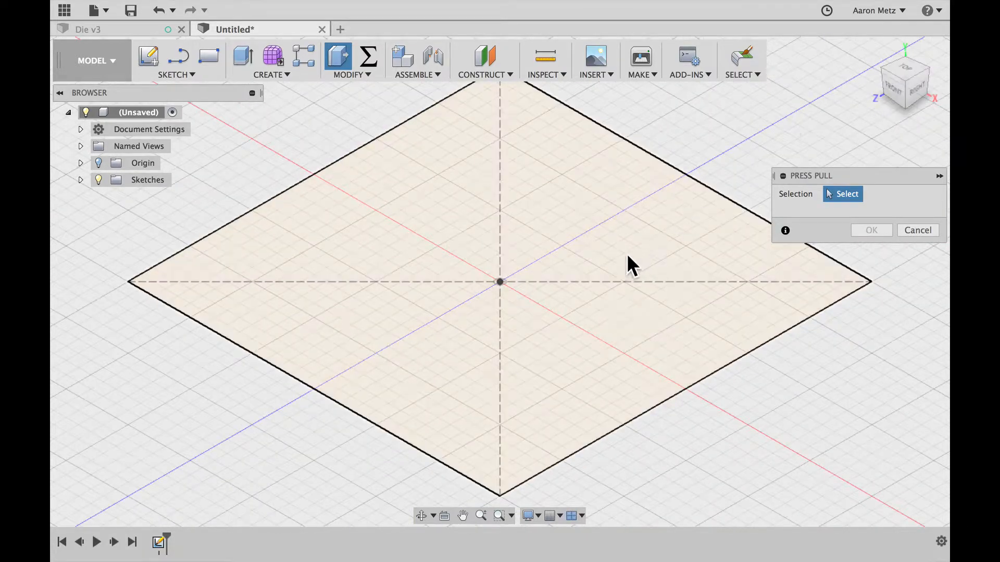
{"action": "scroll", "coordinate": [607, 259], "scroll_direction": "down", "scroll_amount": 2}
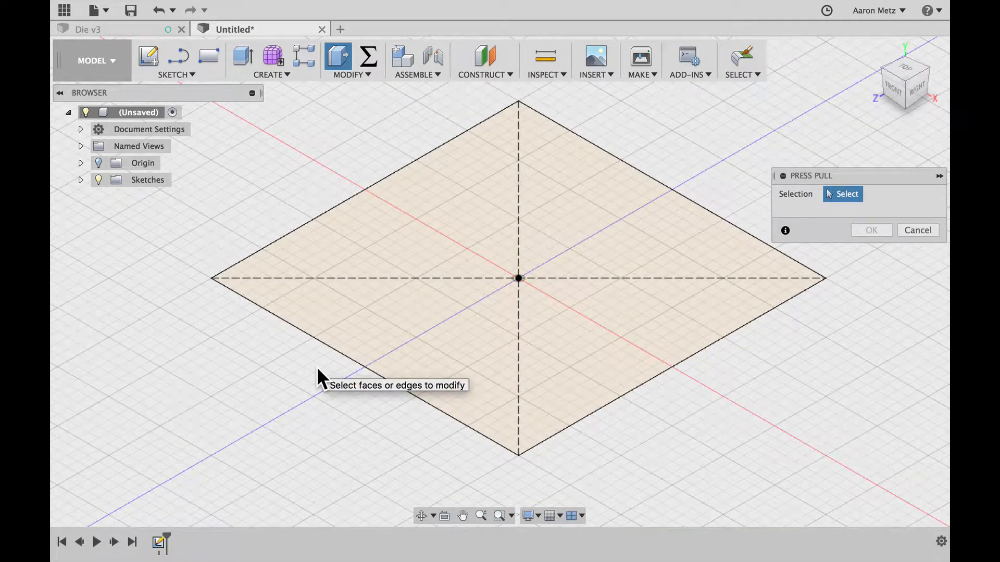
{"action": "left_click", "coordinate": [439, 254]}
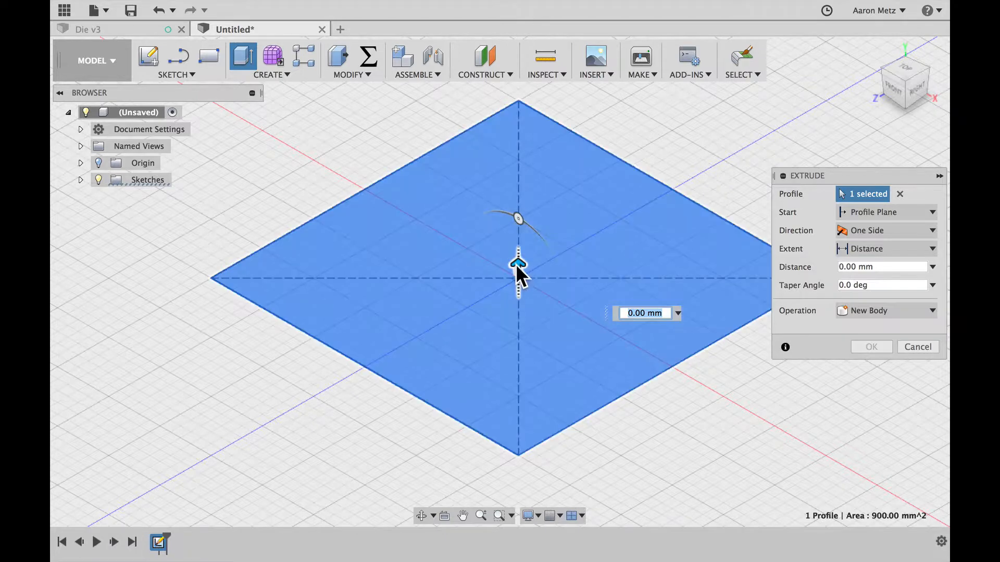
{"action": "left_click_drag", "start_coordinate": [517, 265], "coordinate": [520, 190]}
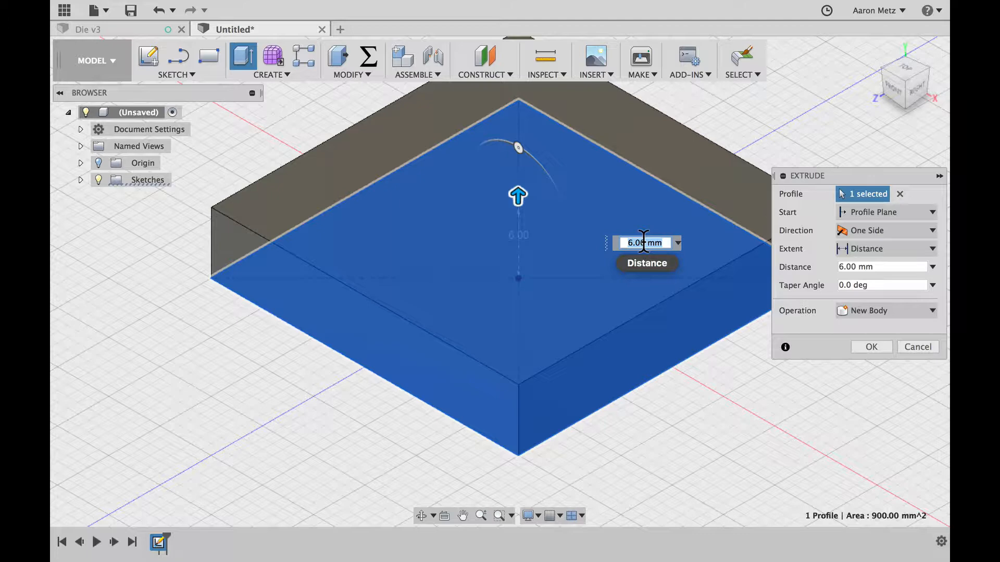
{"action": "type", "text": "30"}
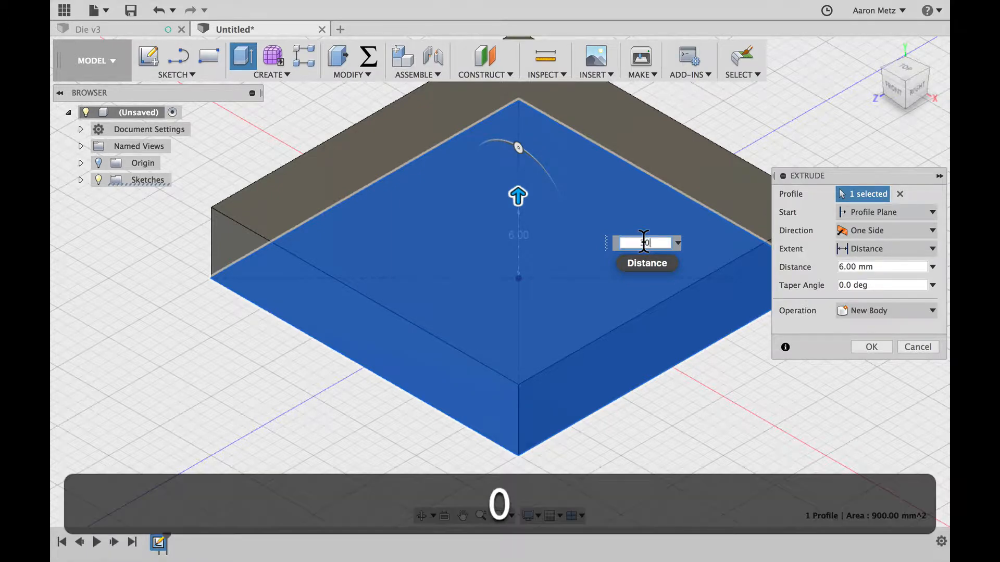
{"action": "key", "text": "Return"}
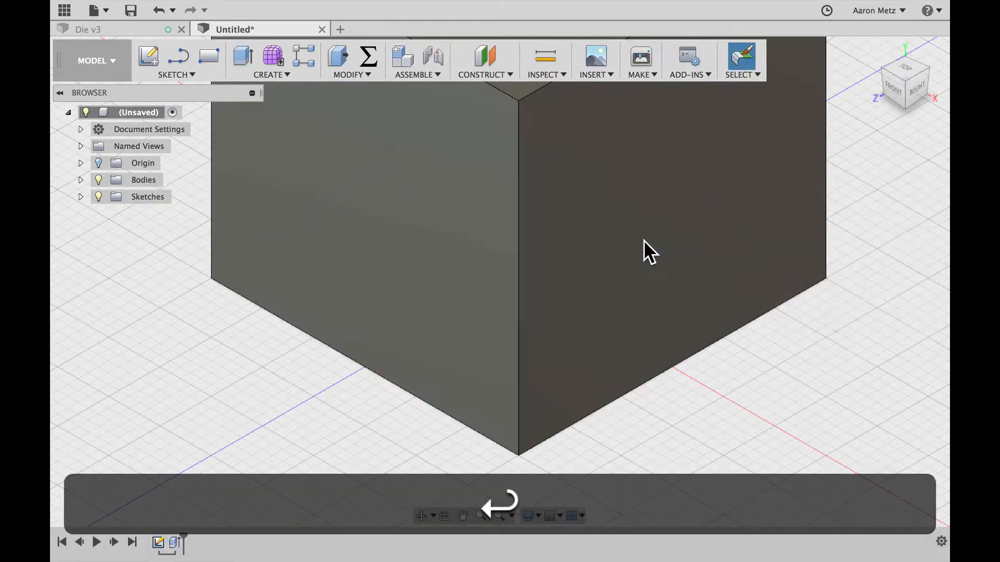
- Compare the whole cube with the finished die in the Die v3 design, and return to the new design
{"action": "scroll", "coordinate": [552, 249], "scroll_direction": "down", "scroll_amount": 2}
{"action": "scroll", "coordinate": [552, 249], "scroll_direction": "down", "scroll_amount": 2}
{"action": "middle_click_drag", "start_coordinate": [552, 245], "coordinate": [555, 330]}
{"action": "scroll", "coordinate": [555, 328], "scroll_direction": "down", "scroll_amount": 1}
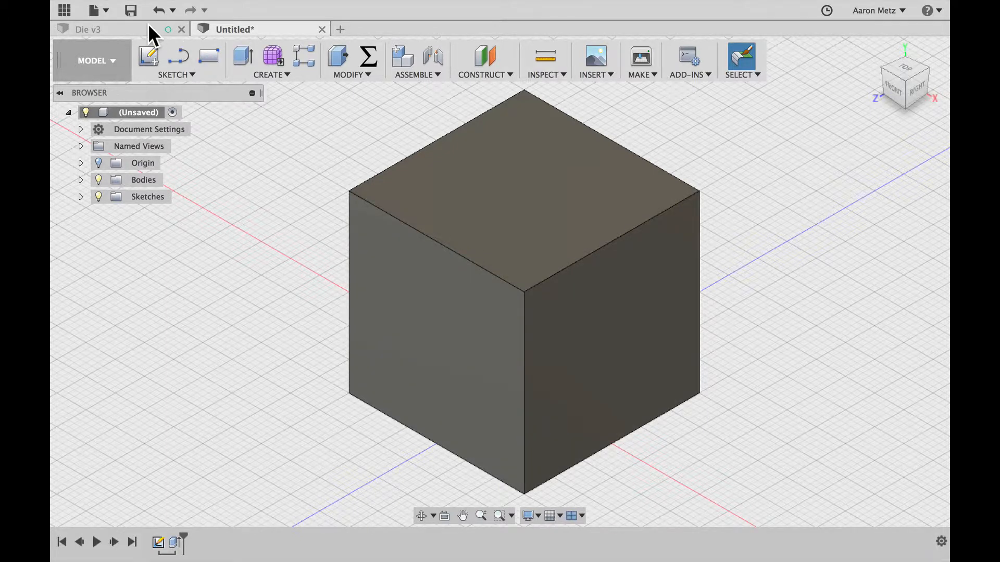
{"action": "left_click", "coordinate": [149, 28]}
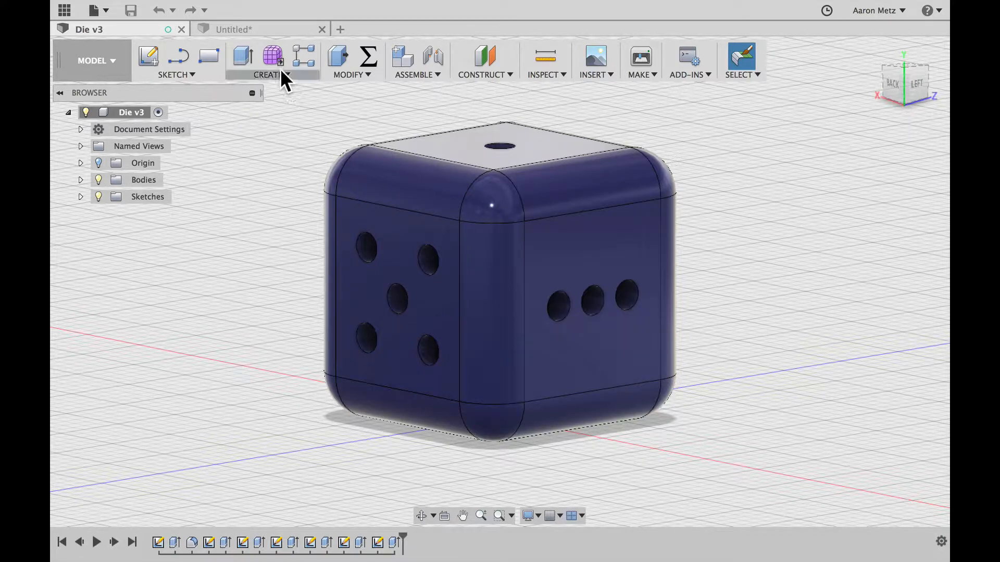
{"action": "left_click", "coordinate": [282, 24]}
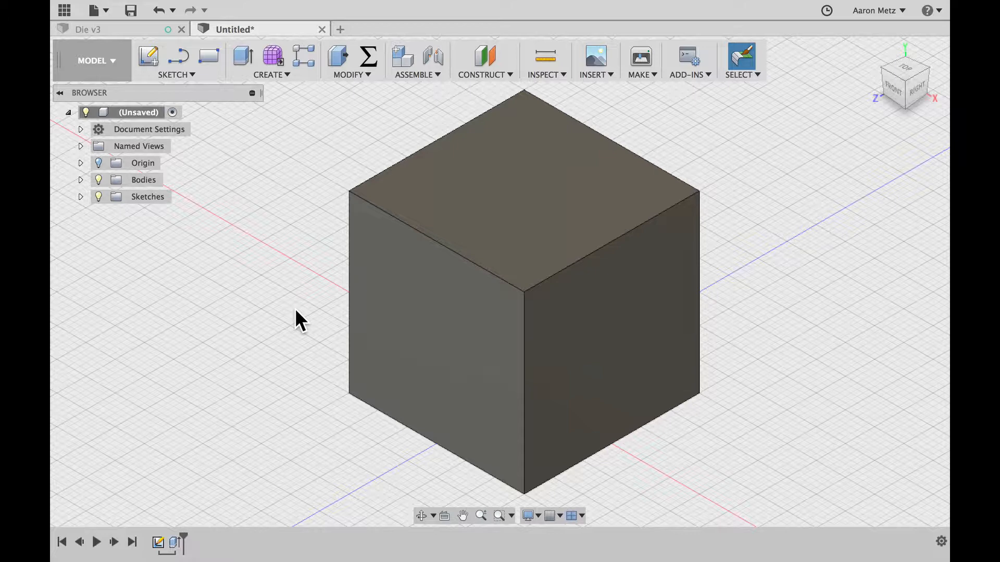
- Start a fillet with Press Pull on the cube's four top edges, three visible vertical edges and two opposite bottom edges
{"action": "key", "text": "q"}
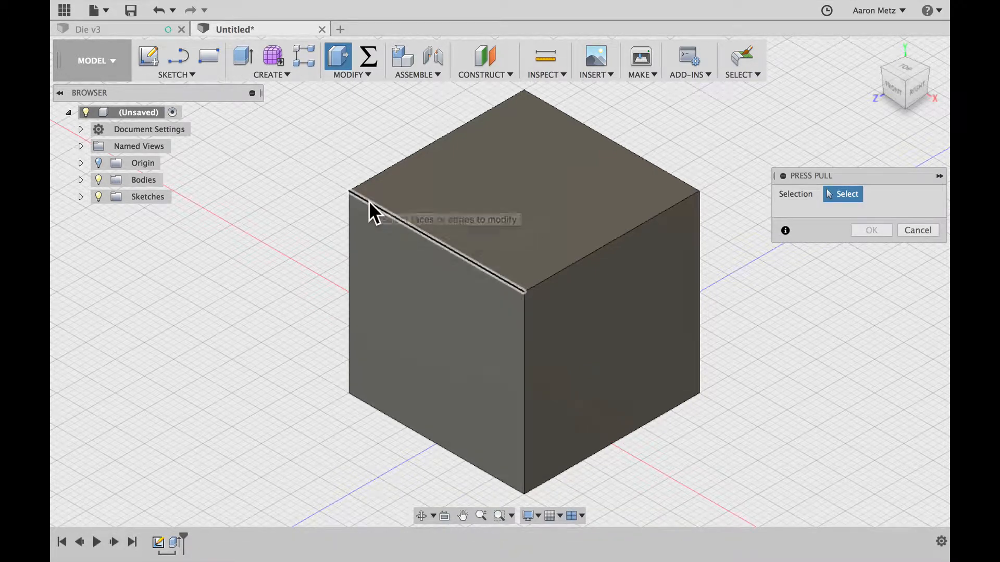
{"action": "left_click", "coordinate": [369, 201]}
{"action": "left_click", "coordinate": [407, 157]}
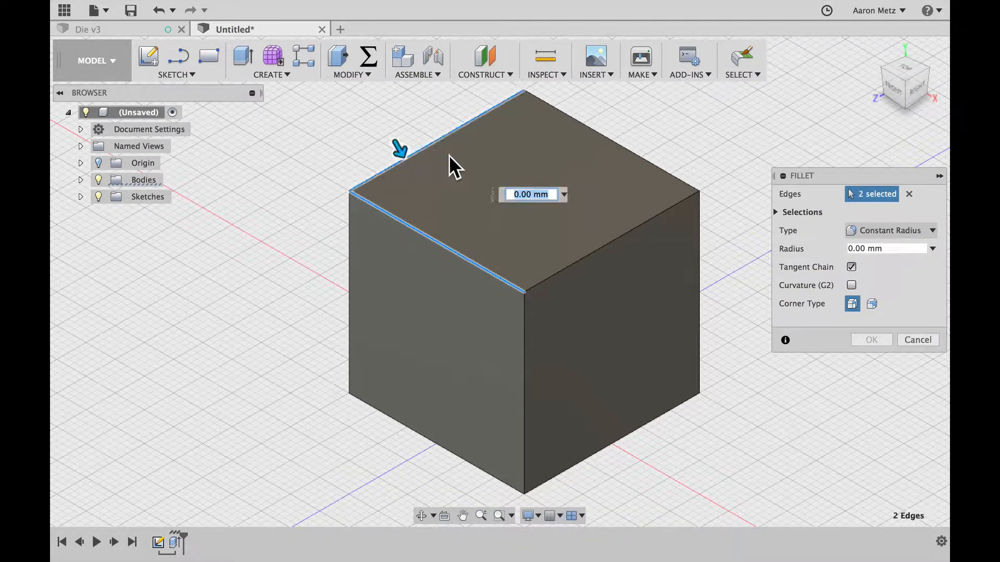
{"action": "left_click", "coordinate": [595, 132]}
{"action": "left_click", "coordinate": [637, 224]}
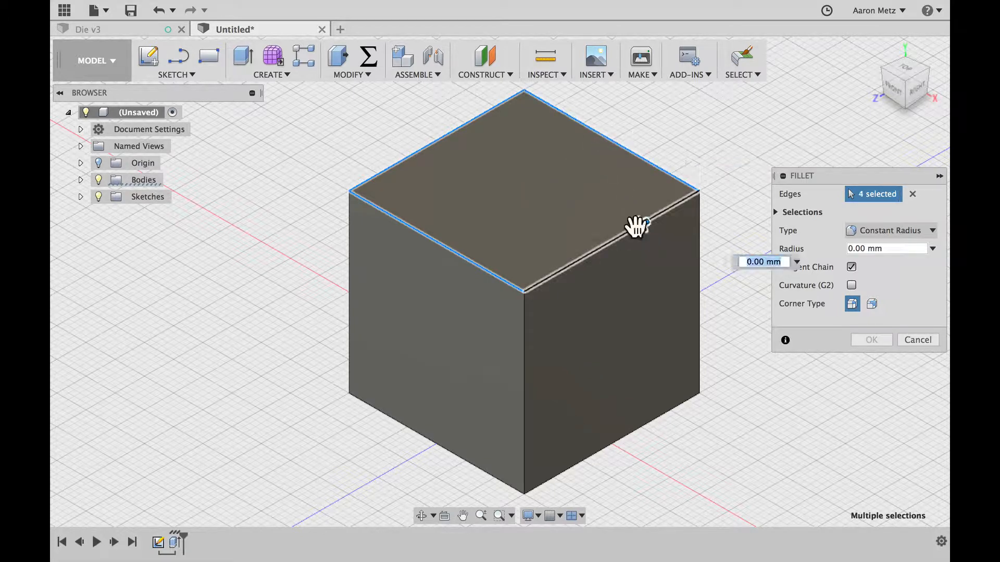
{"action": "left_click", "coordinate": [349, 280]}
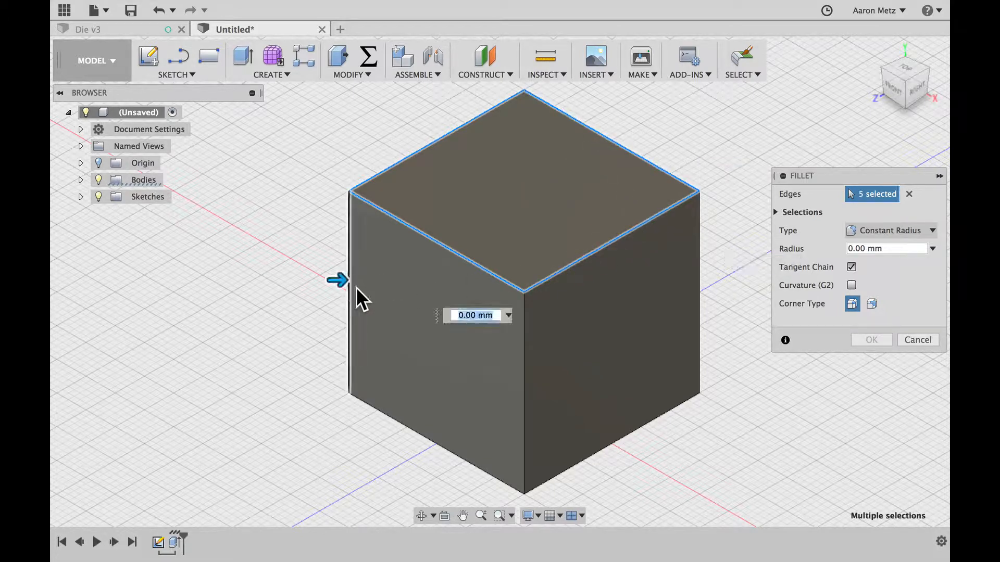
{"action": "left_click", "coordinate": [406, 425]}
{"action": "left_click", "coordinate": [526, 411]}
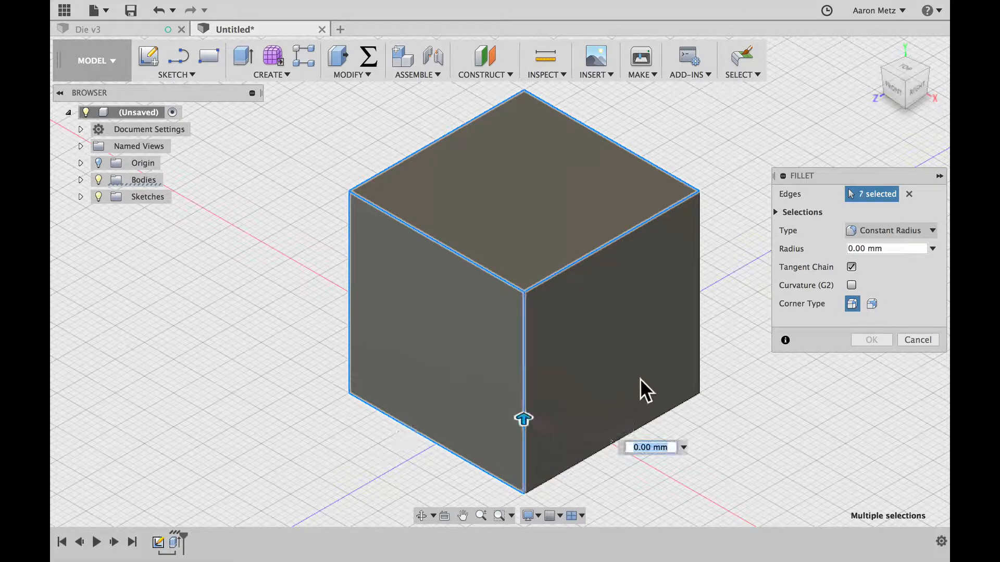
{"action": "left_click", "coordinate": [699, 329]}
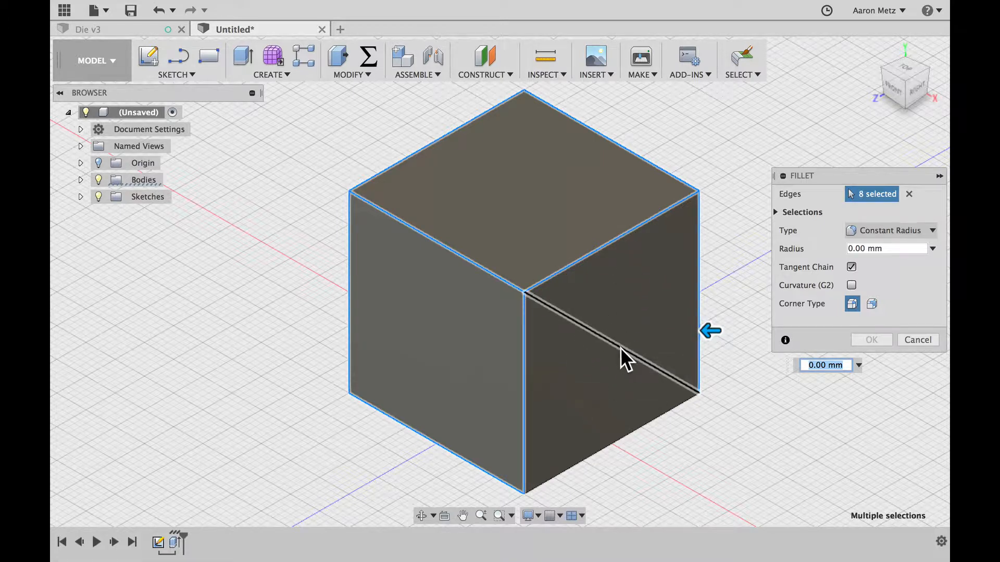
{"action": "left_click", "coordinate": [620, 348]}
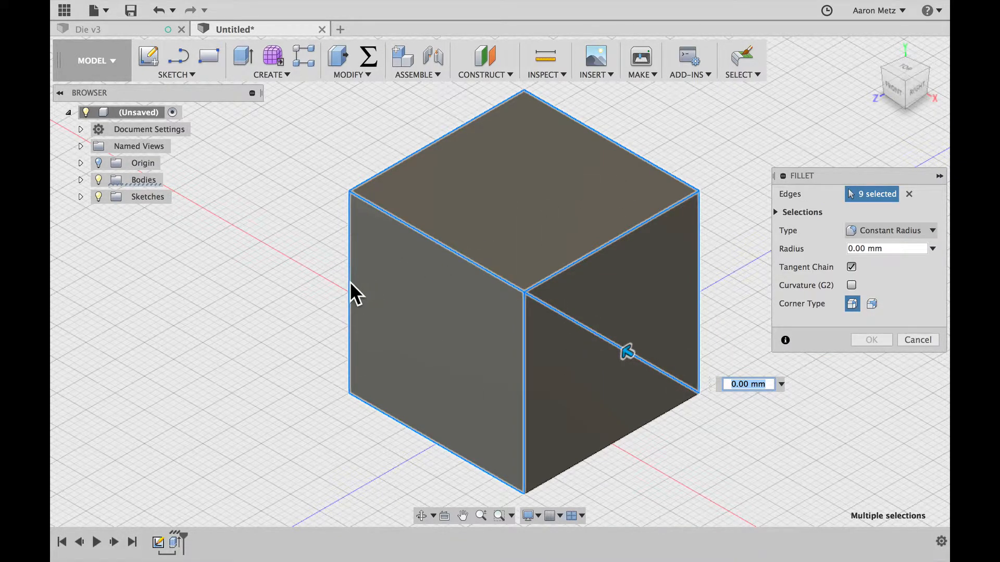
- Add the cube's remaining vertical edge and two remaining bottom edges to the fillet and apply a 5 mm radius
{"action": "key", "text": "shift"}
{"action": "middle_click_drag", "start_coordinate": [302, 289], "coordinate": [432, 302], "text": "shift"}
{"action": "left_click", "coordinate": [432, 446]}
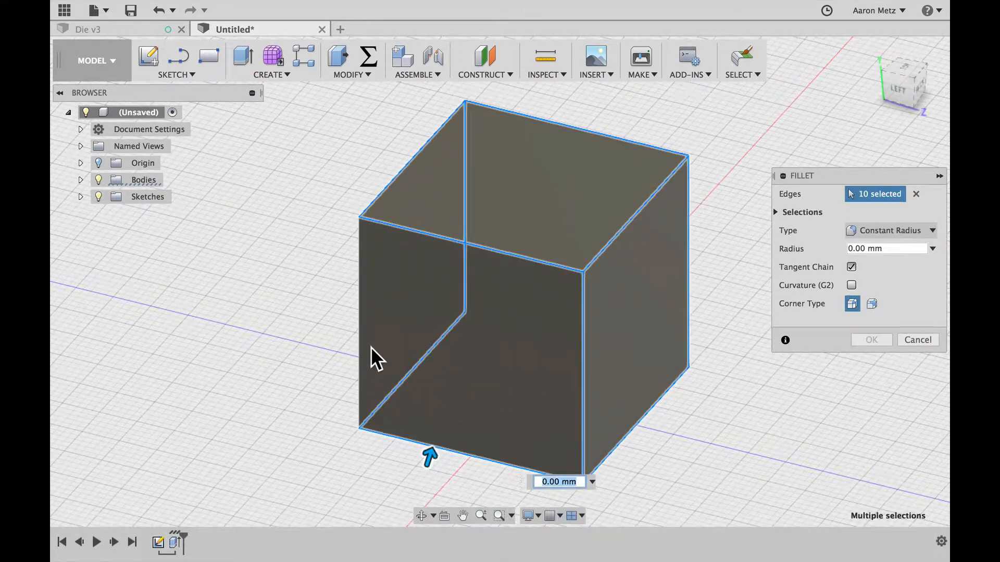
{"action": "left_click", "coordinate": [360, 337]}
{"action": "middle_click_drag", "start_coordinate": [648, 373], "coordinate": [511, 314]}
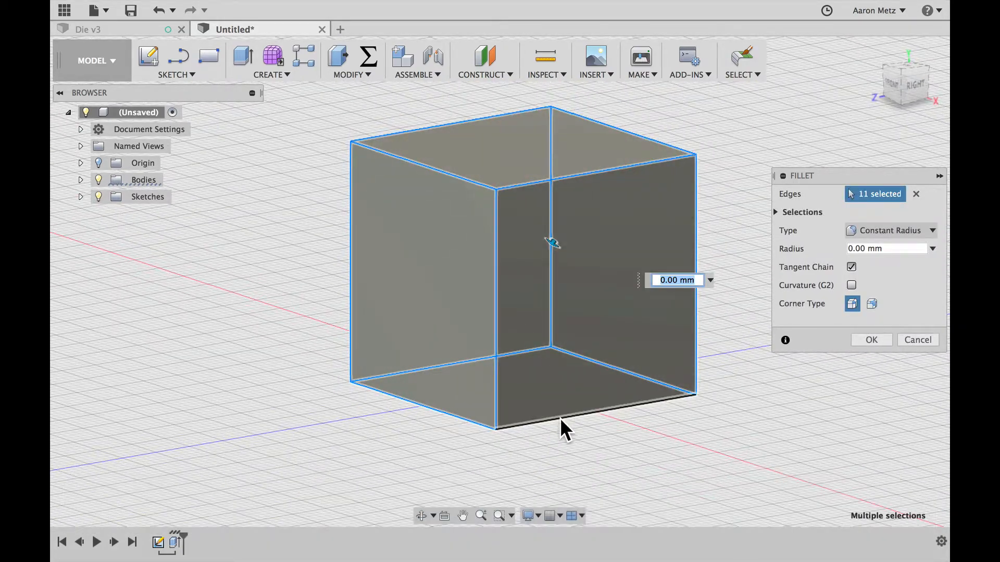
{"action": "left_click", "coordinate": [561, 417]}
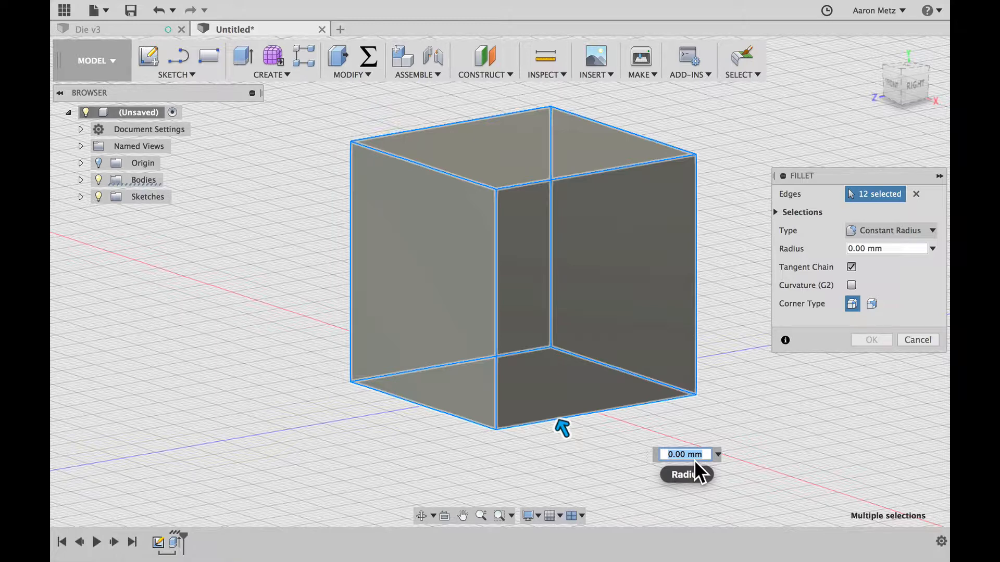
{"action": "type", "text": "5"}
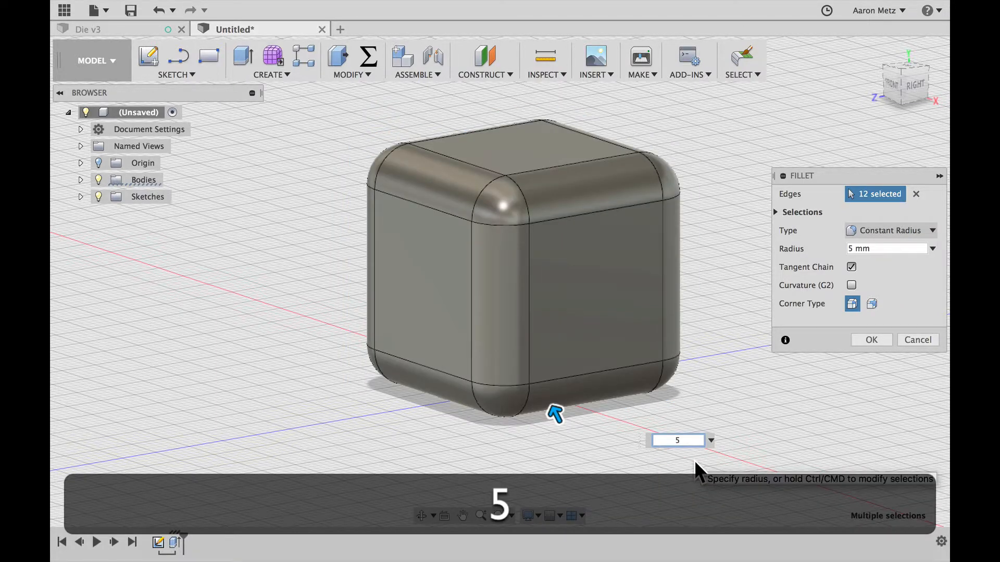
{"action": "key", "text": "Return"}
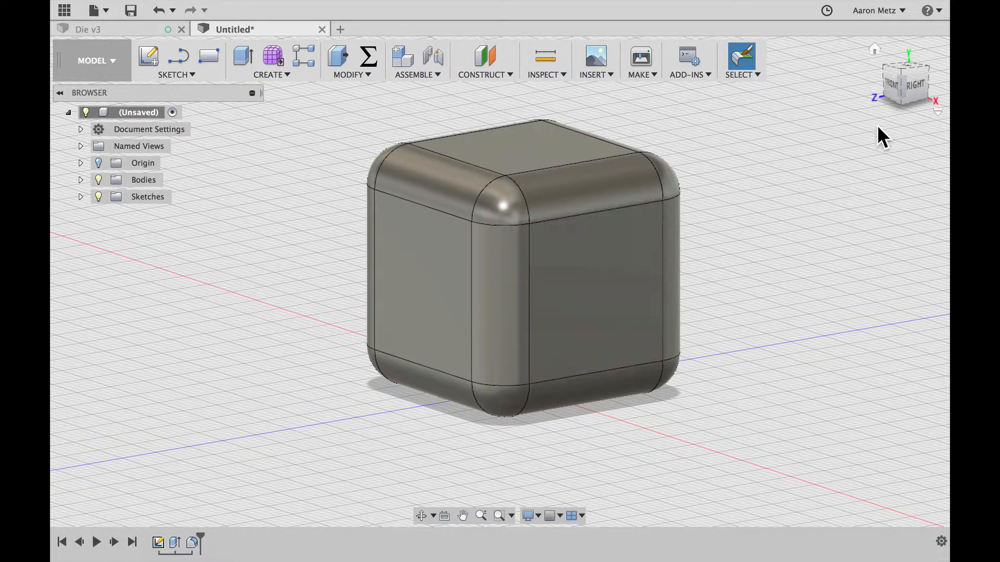
- Examine the rounded cube from the top, back, bottom and front sides, ending on the front face
{"action": "left_click", "coordinate": [876, 52]}
{"action": "left_click", "coordinate": [905, 77]}
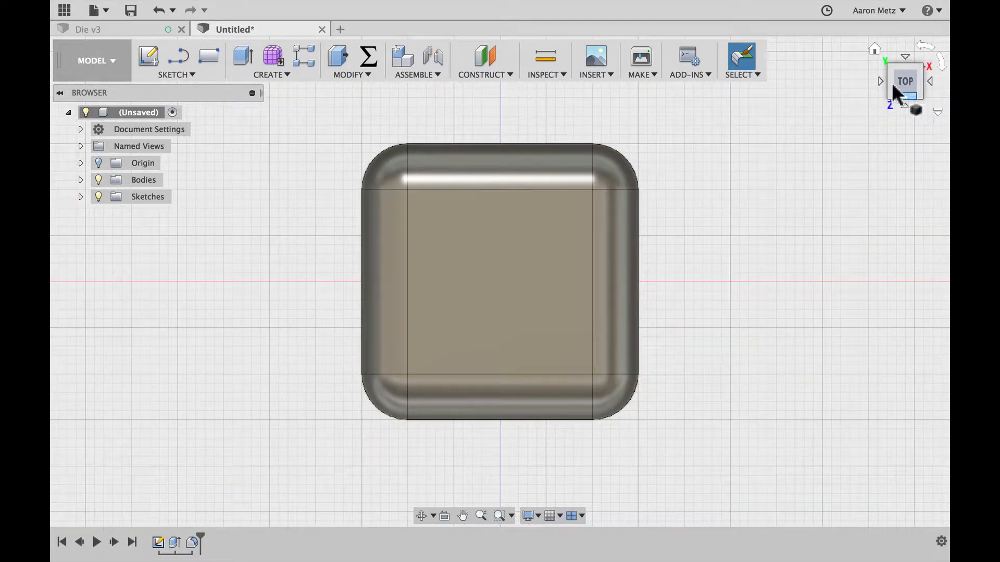
{"action": "left_click", "coordinate": [909, 58]}
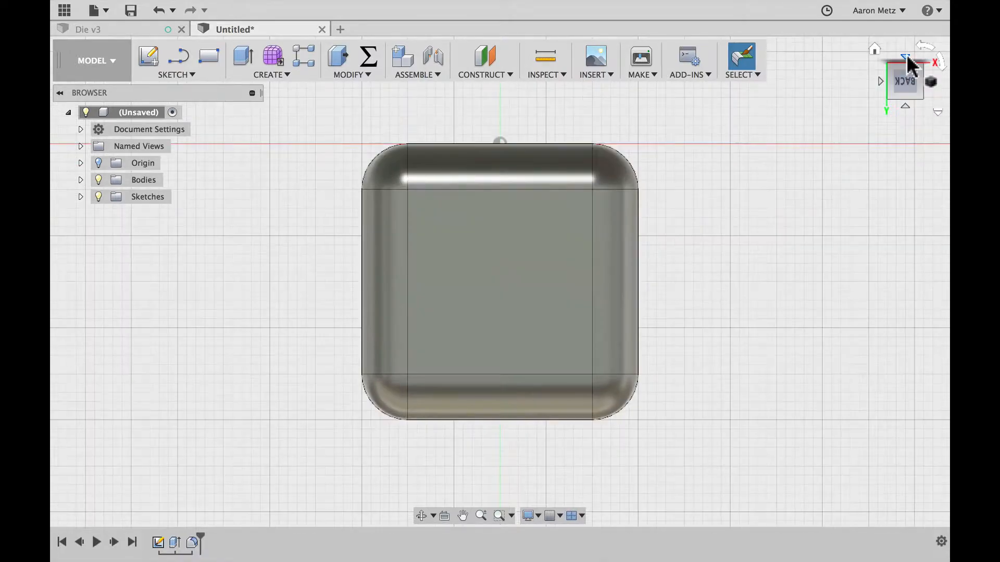
{"action": "left_click", "coordinate": [907, 59]}
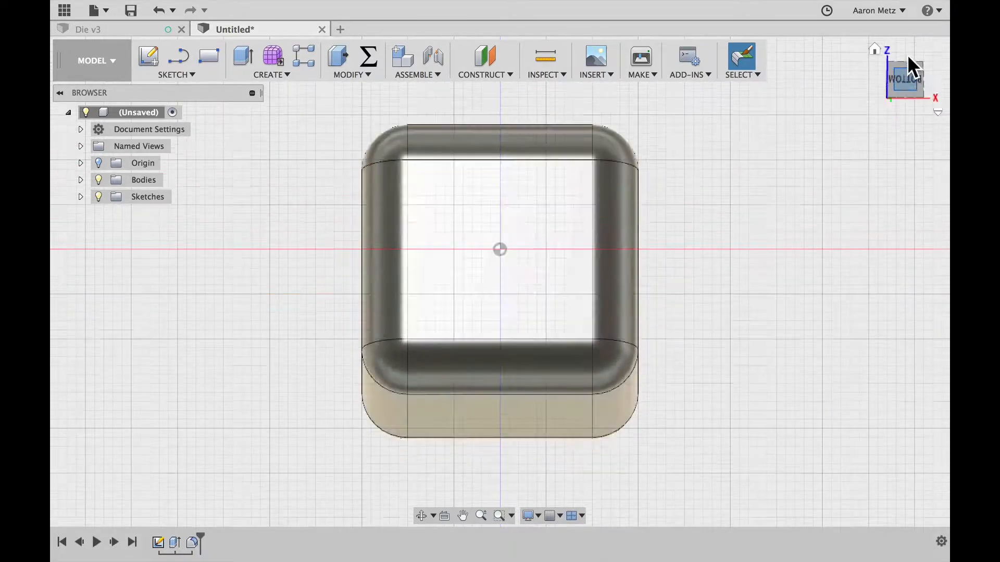
{"action": "left_click", "coordinate": [906, 59]}
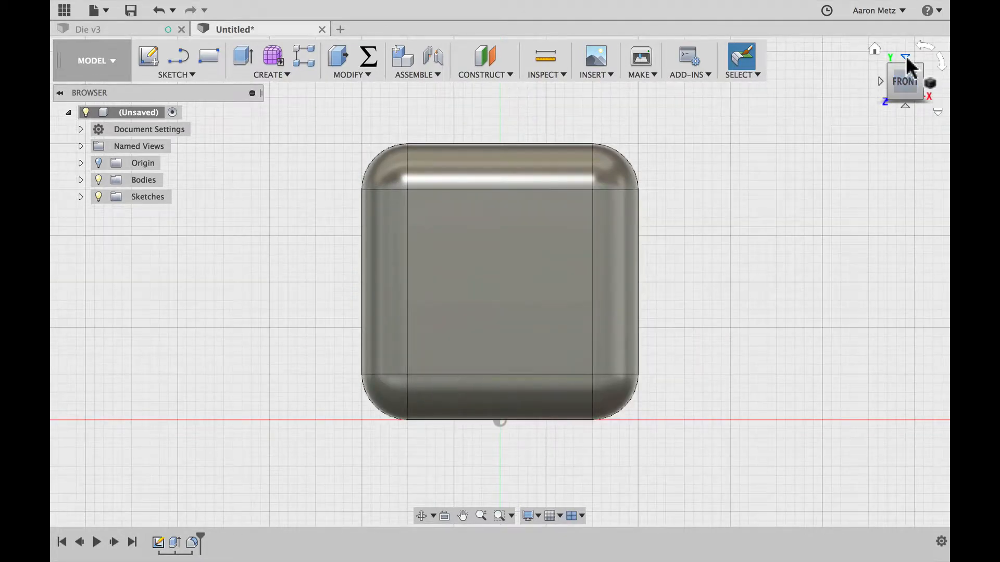
{"action": "left_click", "coordinate": [907, 58]}
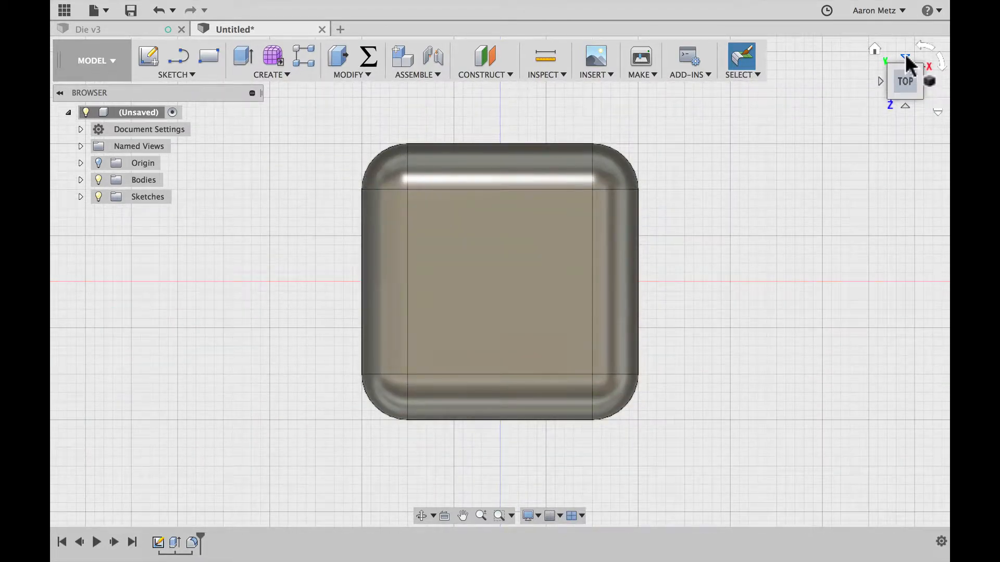
{"action": "left_click", "coordinate": [907, 62]}
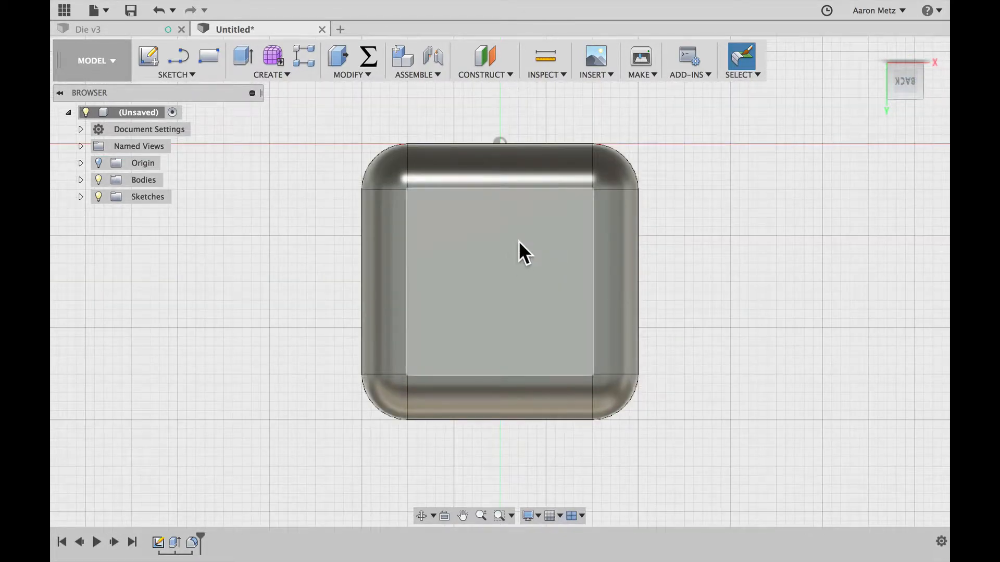
{"action": "left_click", "coordinate": [907, 60]}
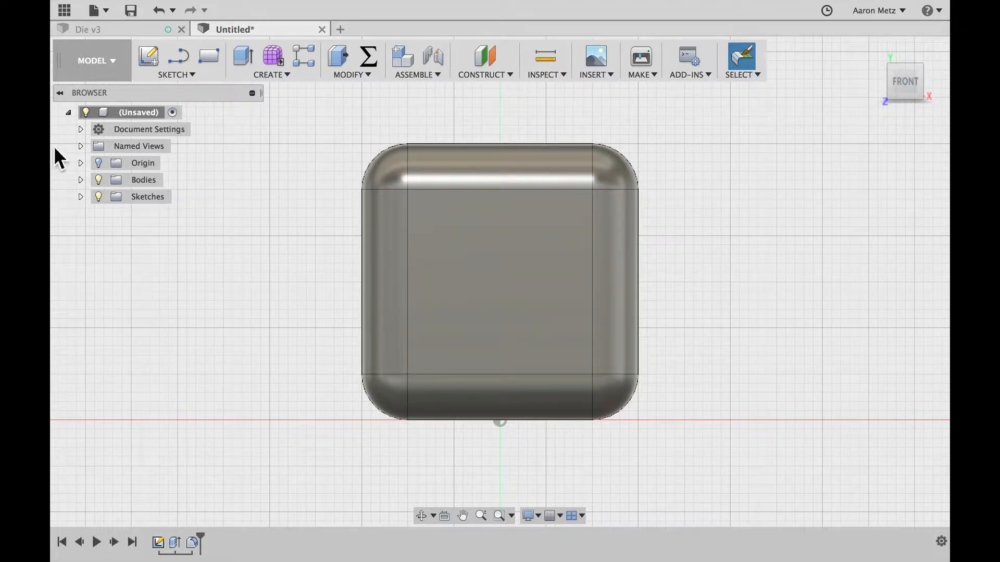
- Sketch a 5 mm center diameter circle at the middle of the cube's front face
{"action": "left_click", "coordinate": [173, 74]}
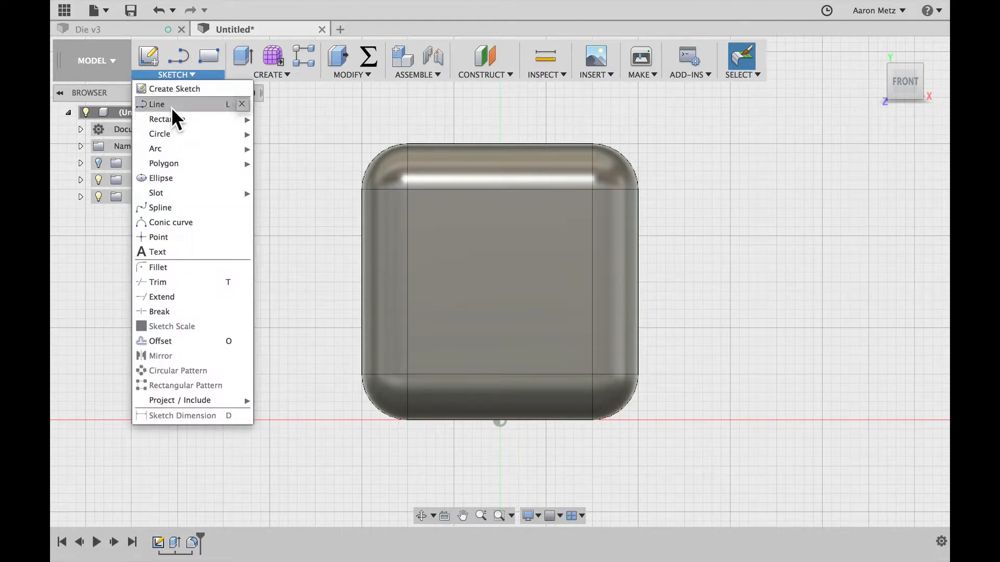
{"action": "mouse_move", "coordinate": [173, 134]}
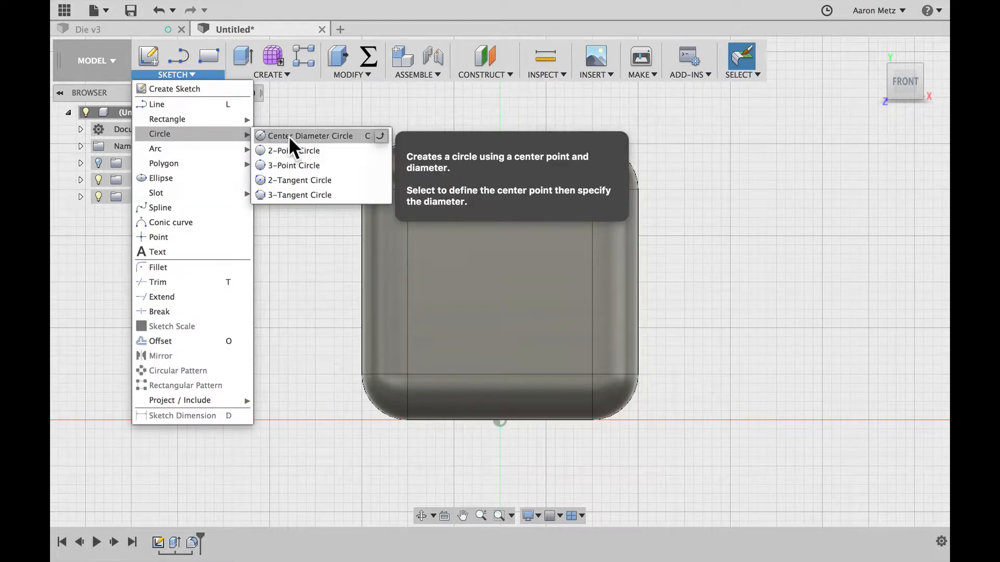
{"action": "left_click", "coordinate": [355, 137]}
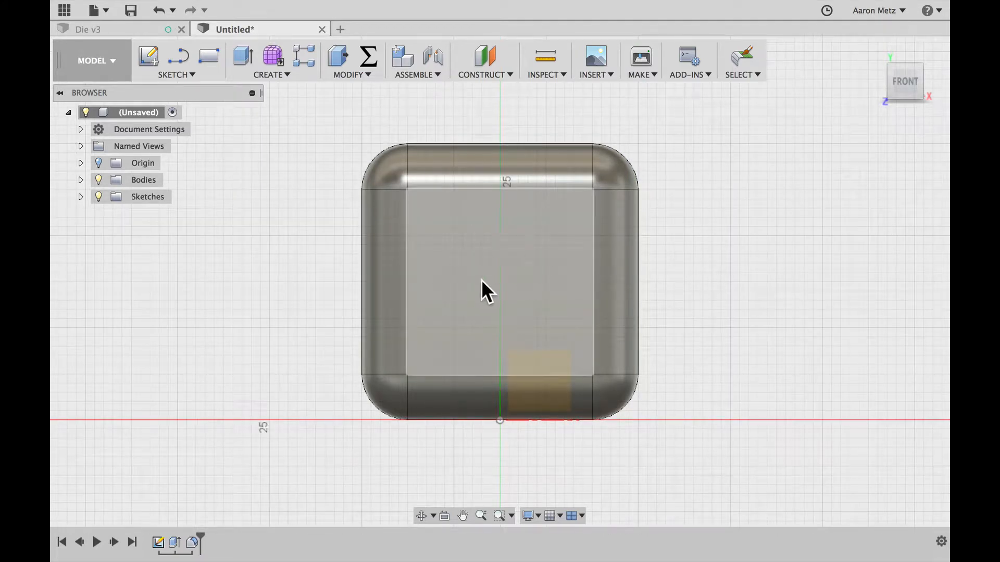
{"action": "left_click", "coordinate": [493, 273]}
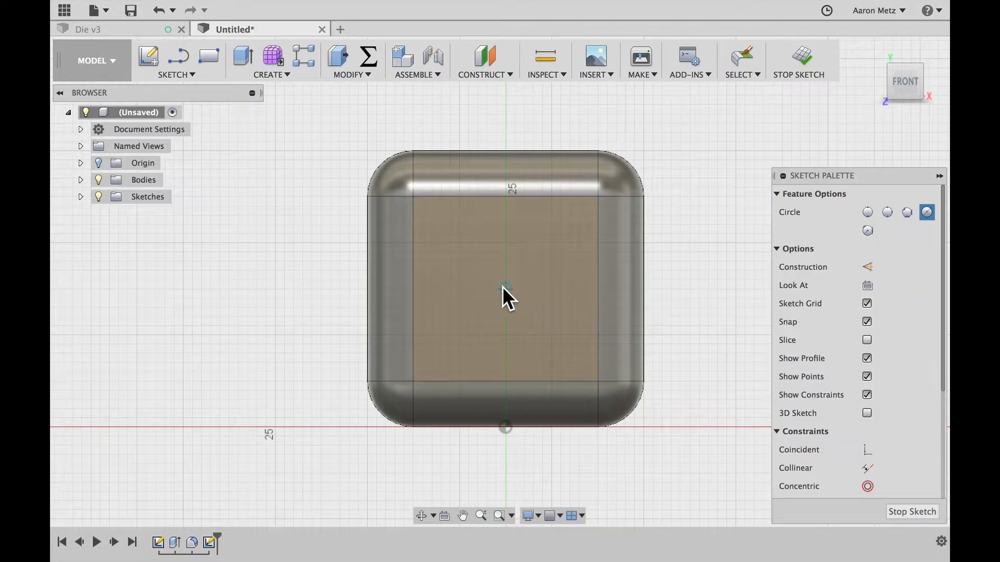
{"action": "scroll", "coordinate": [502, 286], "scroll_direction": "up", "scroll_amount": 2}
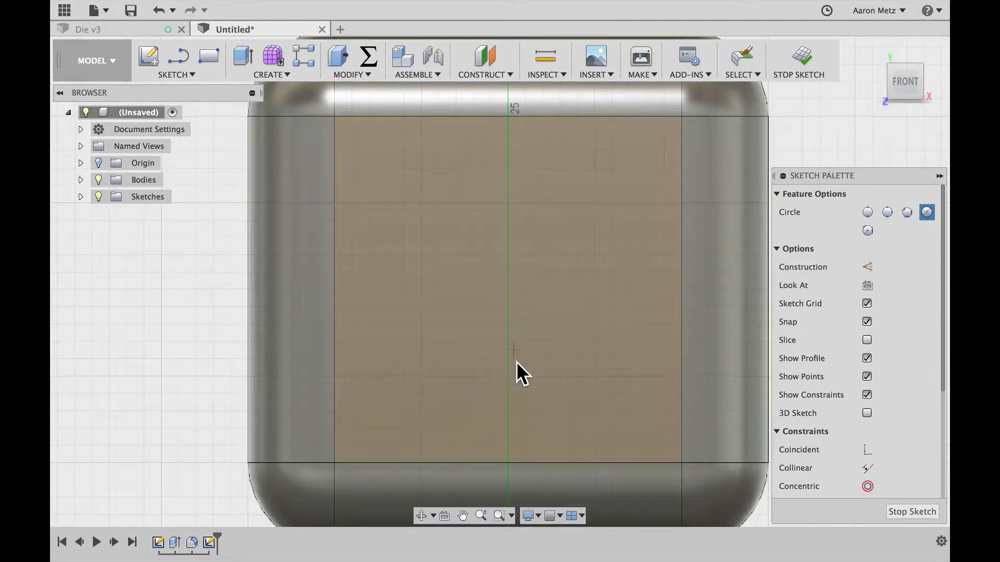
{"action": "left_click", "coordinate": [507, 289]}
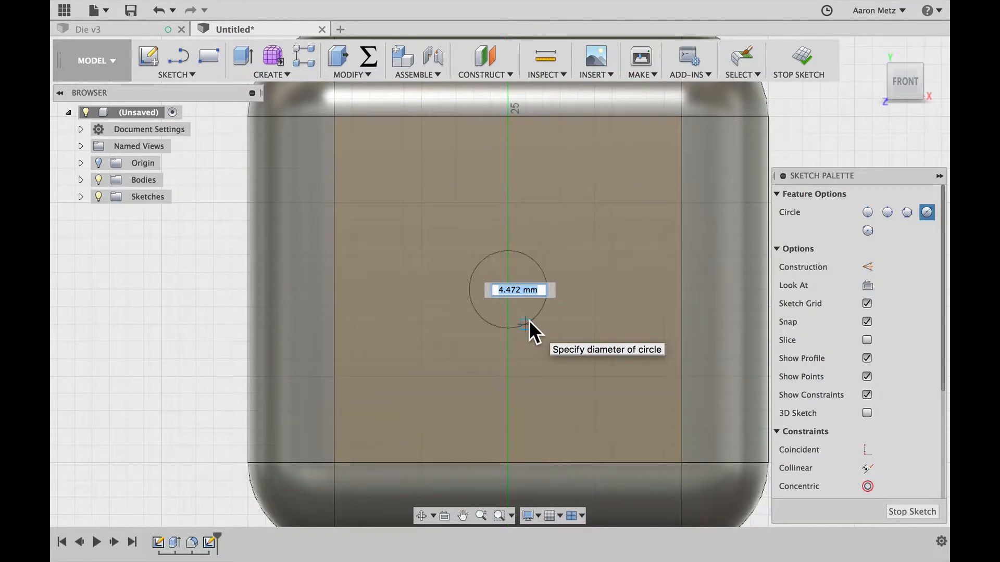
{"action": "type", "text": "5"}
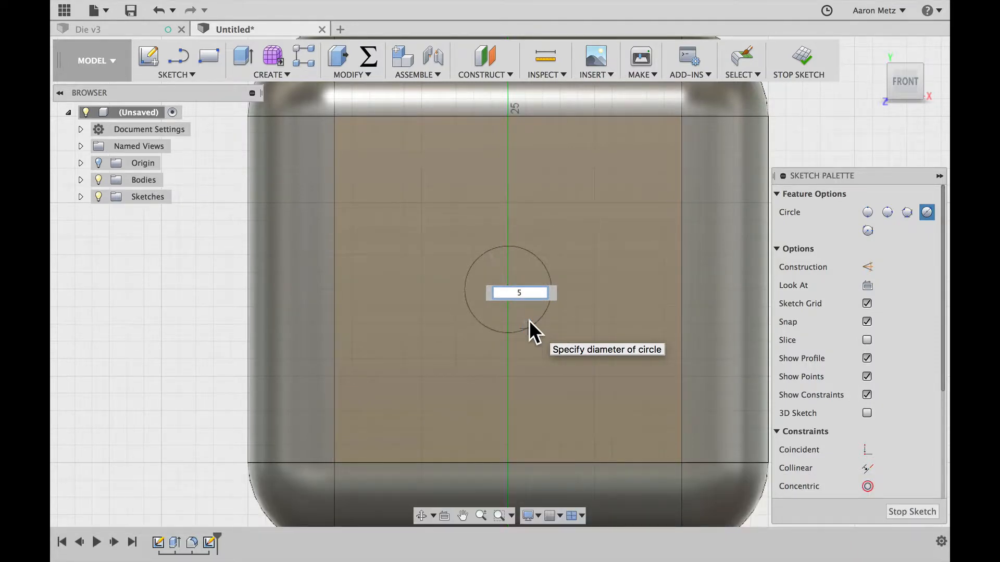
{"action": "key", "text": "Return"}
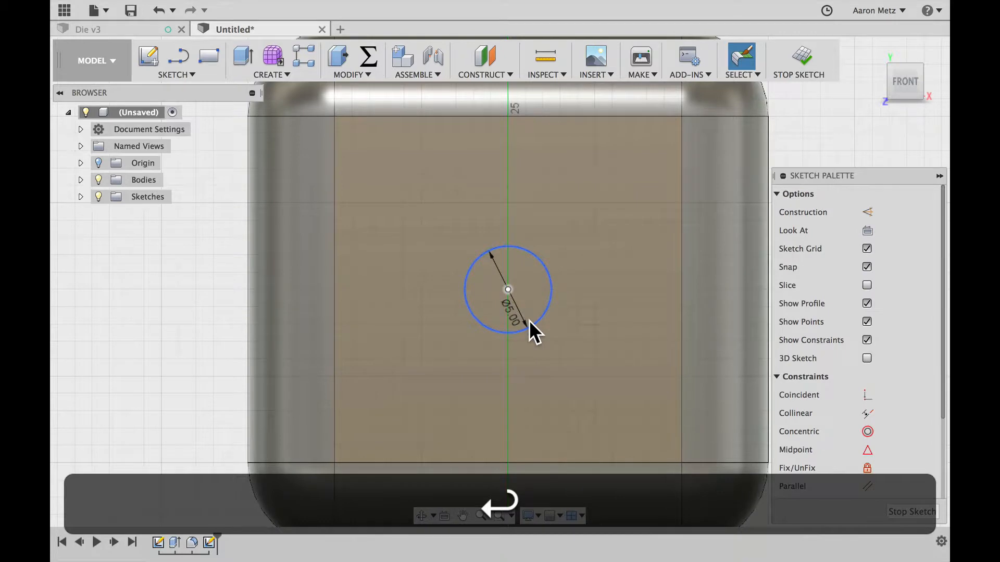
- Set the diameter of the circle on the front face to 3 mm
{"action": "left_click", "coordinate": [517, 329]}
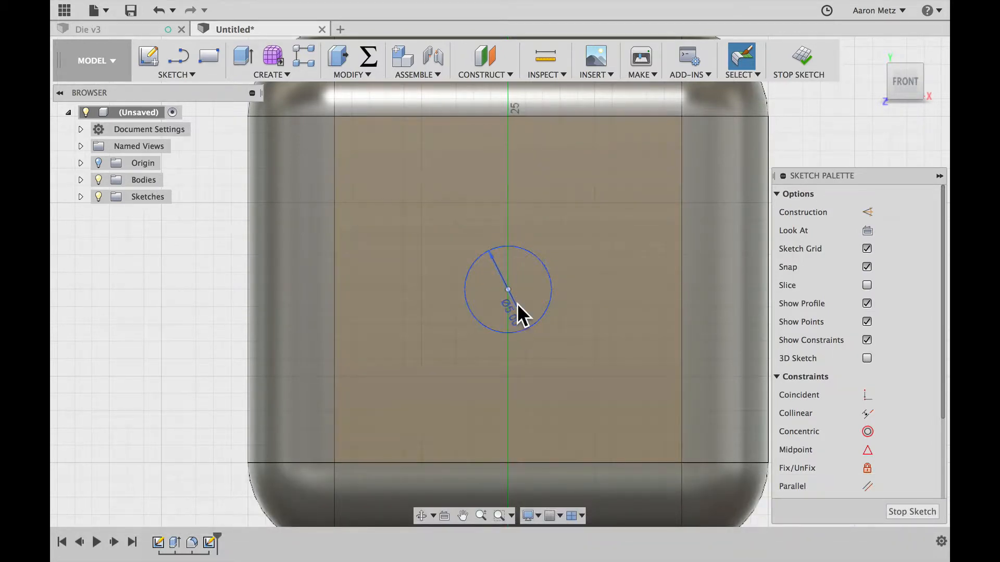
{"action": "scroll", "coordinate": [516, 302], "scroll_direction": "up", "scroll_amount": 2}
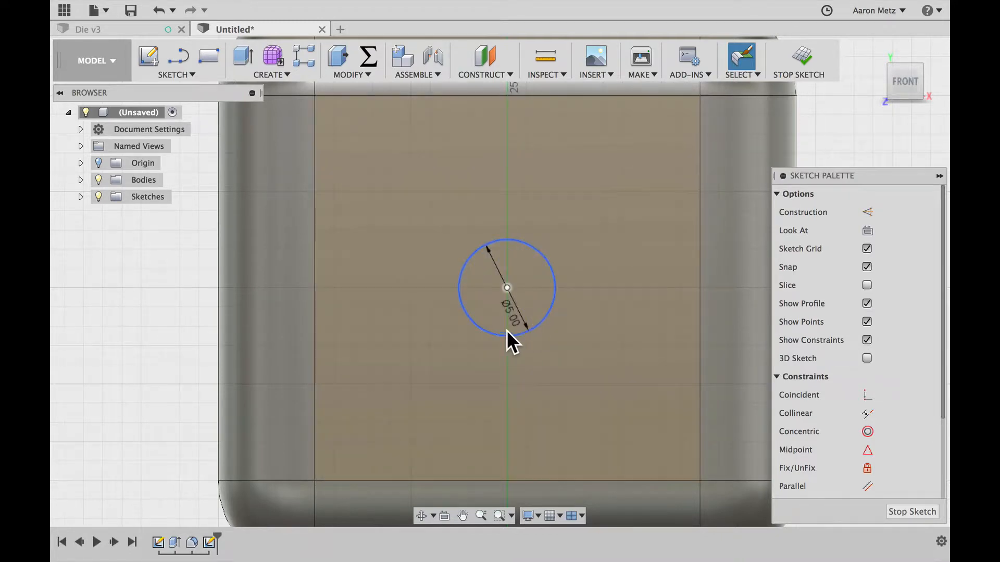
{"action": "double_click", "coordinate": [514, 320]}
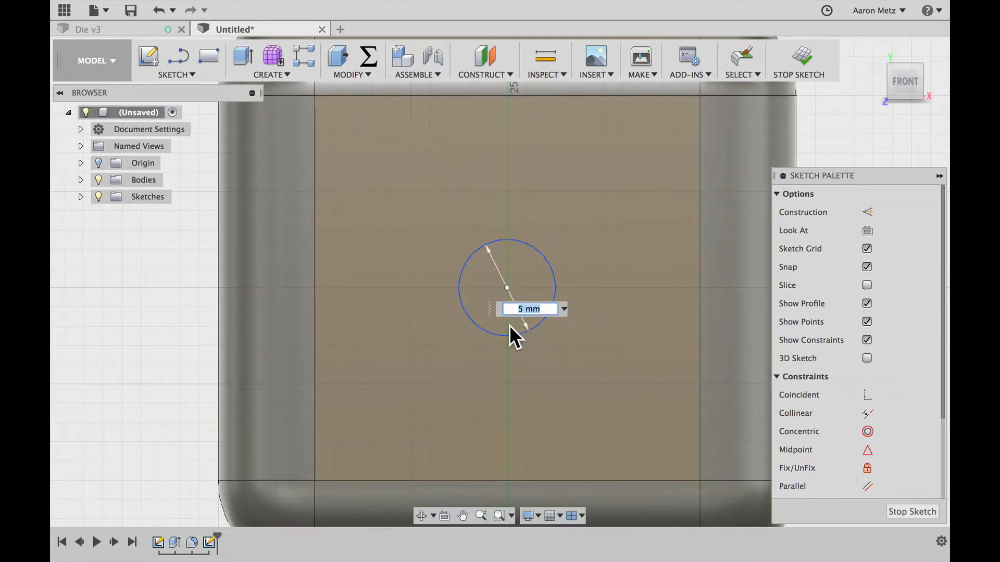
{"action": "type", "text": "3"}
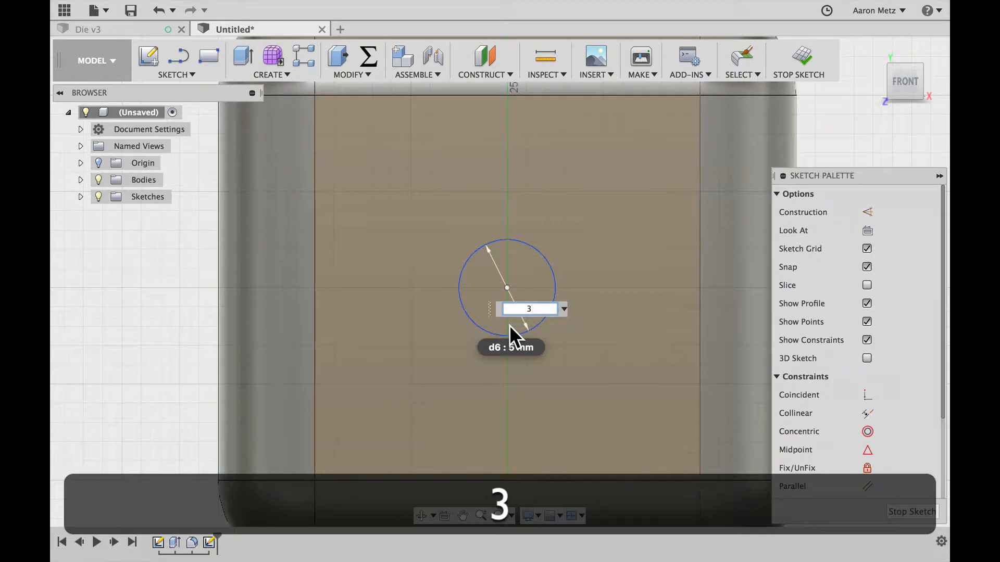
{"action": "key", "text": "Return"}
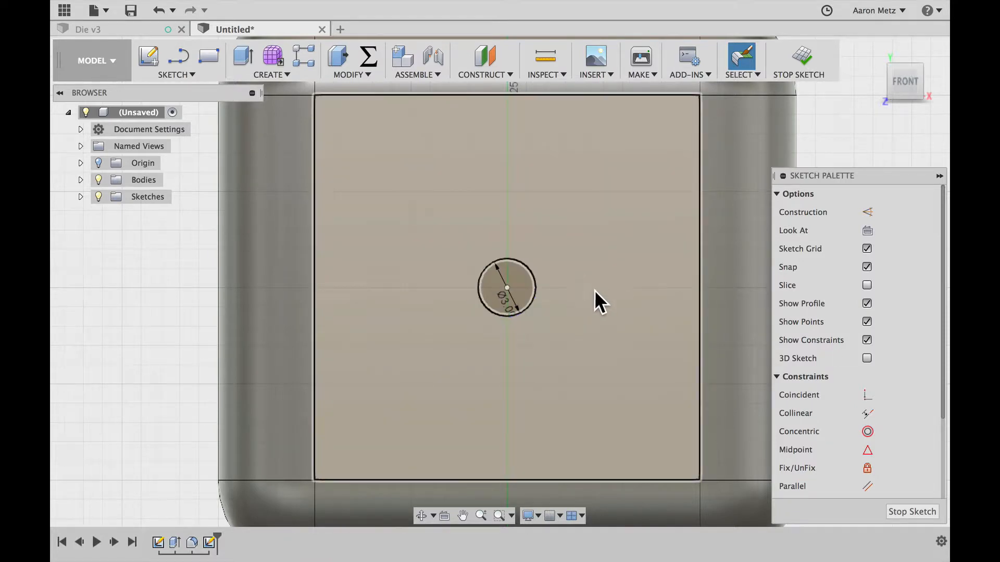
- Inspect the pip holes on the finished die in the Die v3 design, and return to the new design
{"action": "left_click", "coordinate": [146, 28]}
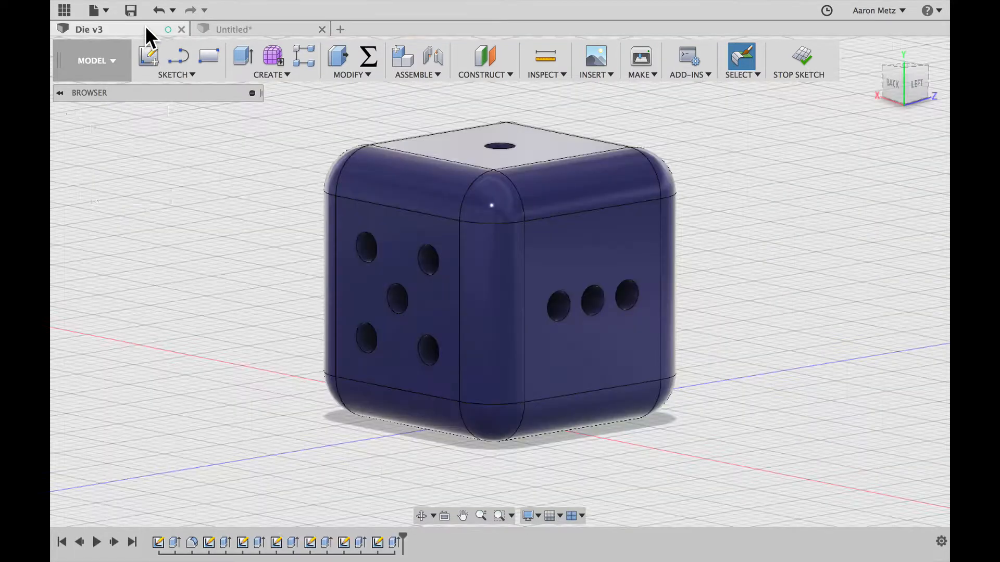
{"action": "key", "text": "shift"}
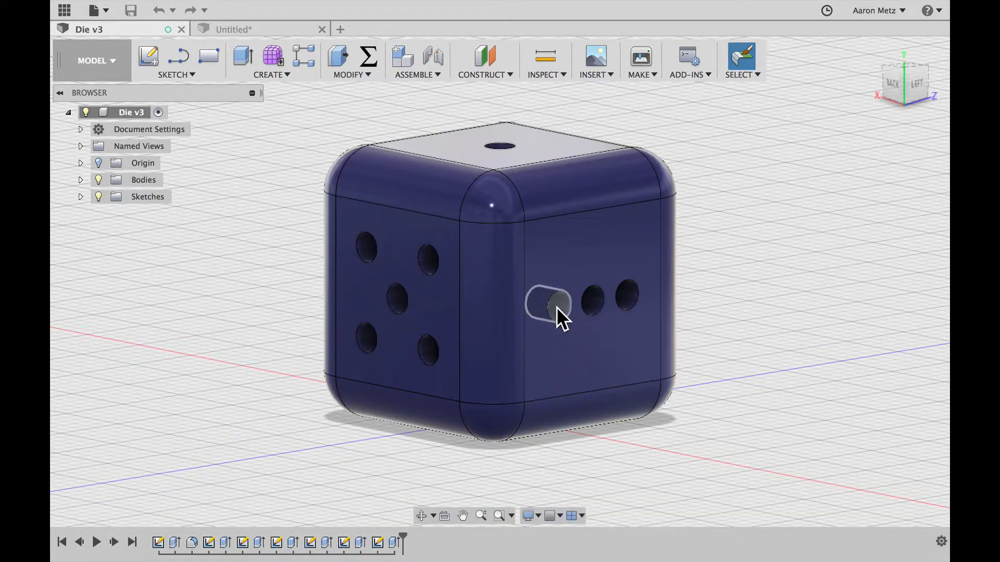
{"action": "scroll", "coordinate": [552, 310], "scroll_direction": "up", "scroll_amount": 5}
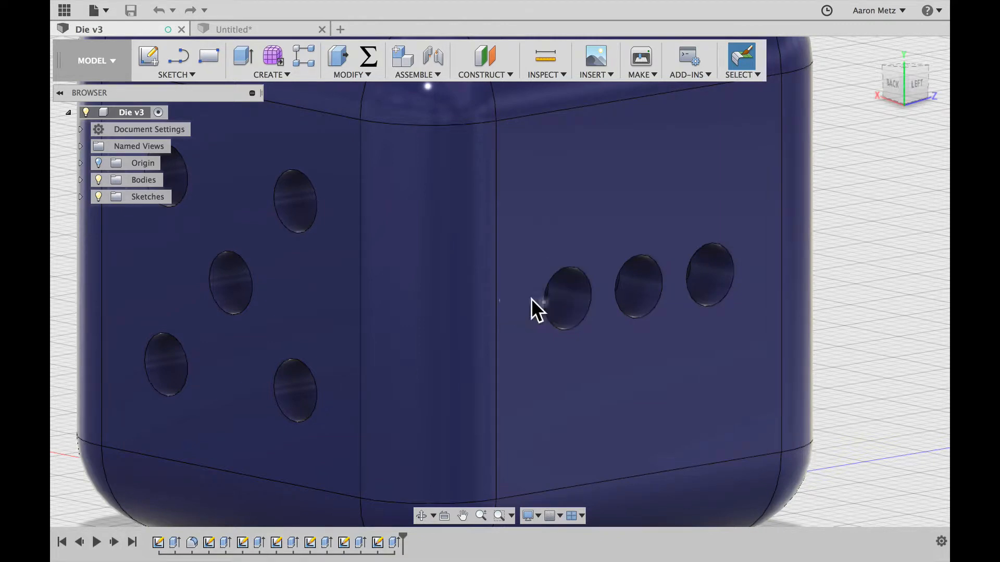
{"action": "left_click", "coordinate": [238, 28]}
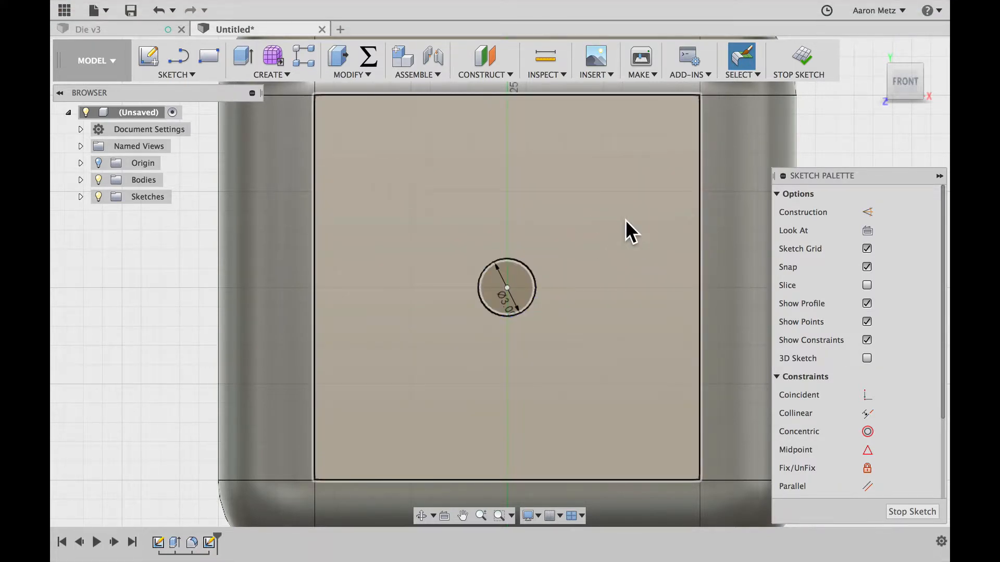
- Cut the circle profile 2 mm deep into the front face using Press Pull, and face the front view
{"action": "key", "text": "q"}
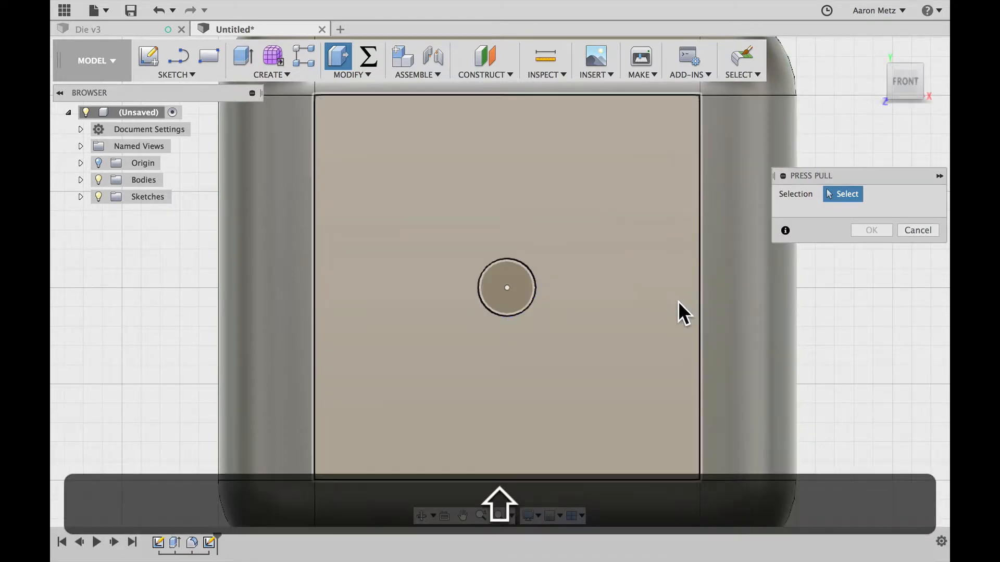
{"action": "scroll", "coordinate": [659, 305], "scroll_direction": "down", "scroll_amount": 1, "text": "shift"}
{"action": "middle_click_drag", "start_coordinate": [658, 305], "coordinate": [624, 272], "text": "shift"}
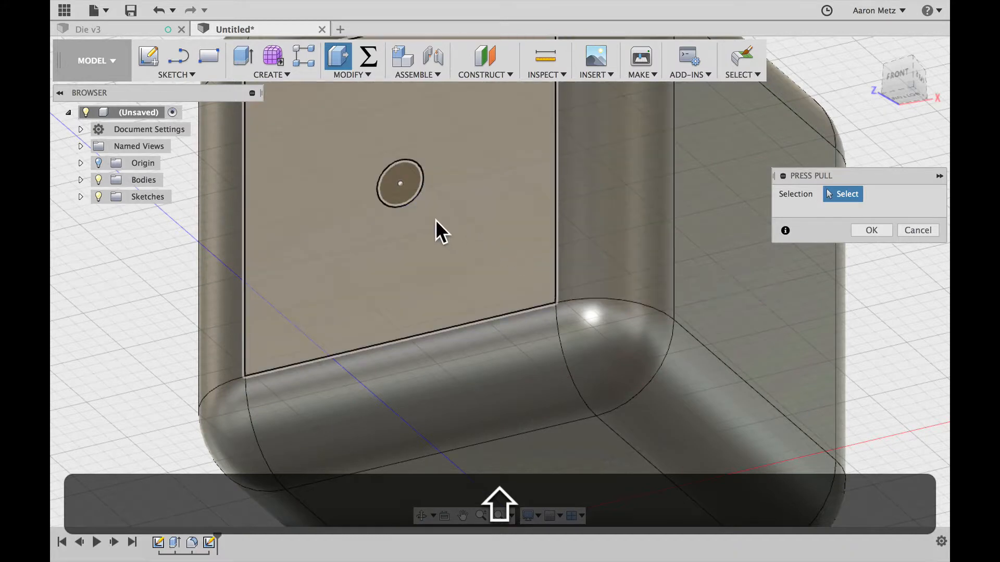
{"action": "left_click", "coordinate": [407, 186]}
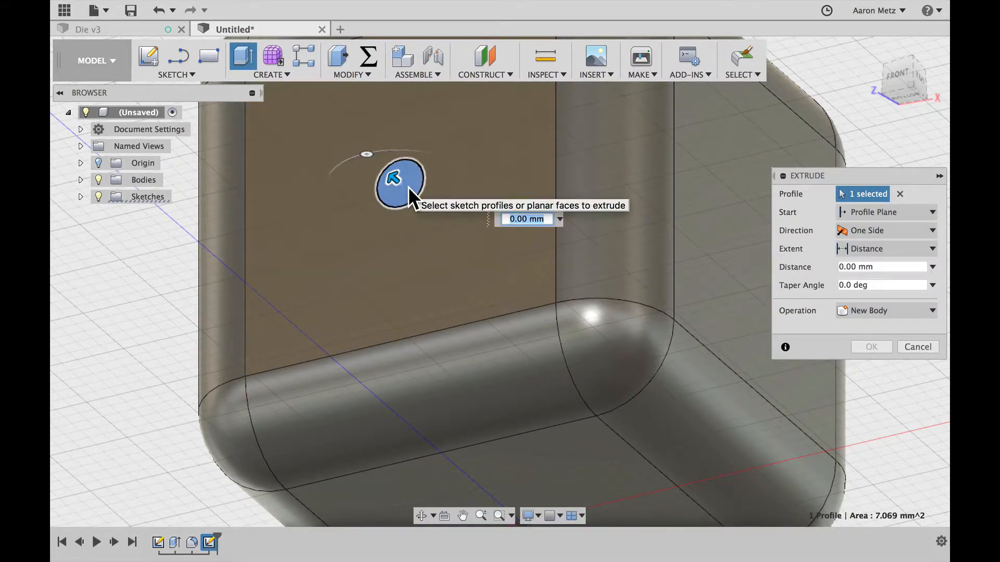
{"action": "left_click_drag", "start_coordinate": [391, 177], "coordinate": [408, 197]}
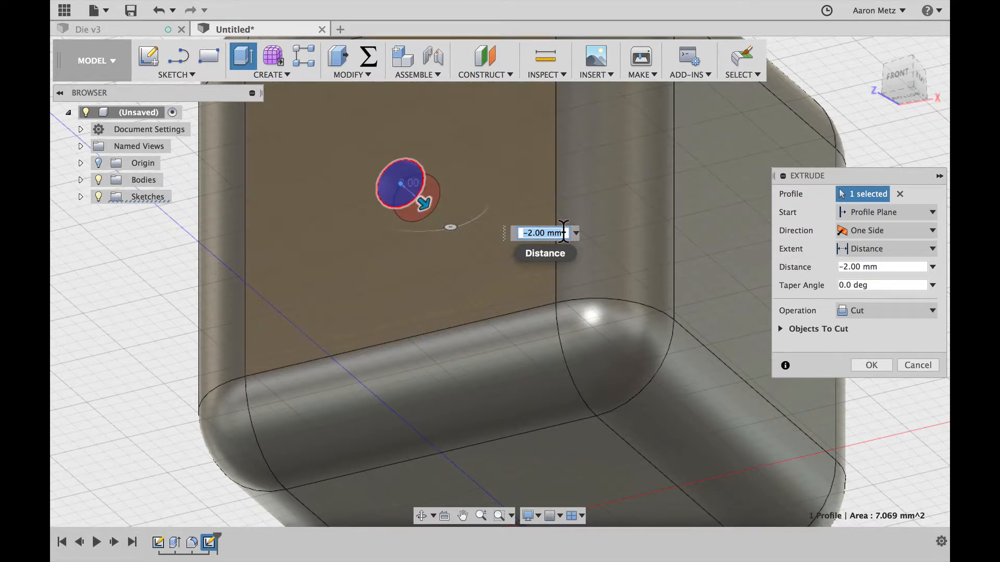
{"action": "key", "text": "Return"}
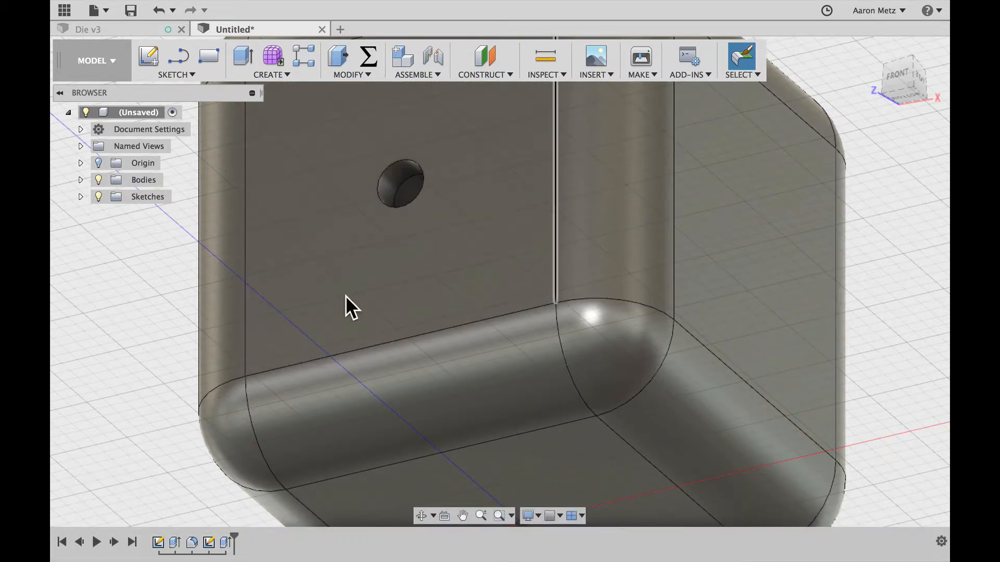
{"action": "left_click", "coordinate": [900, 82]}
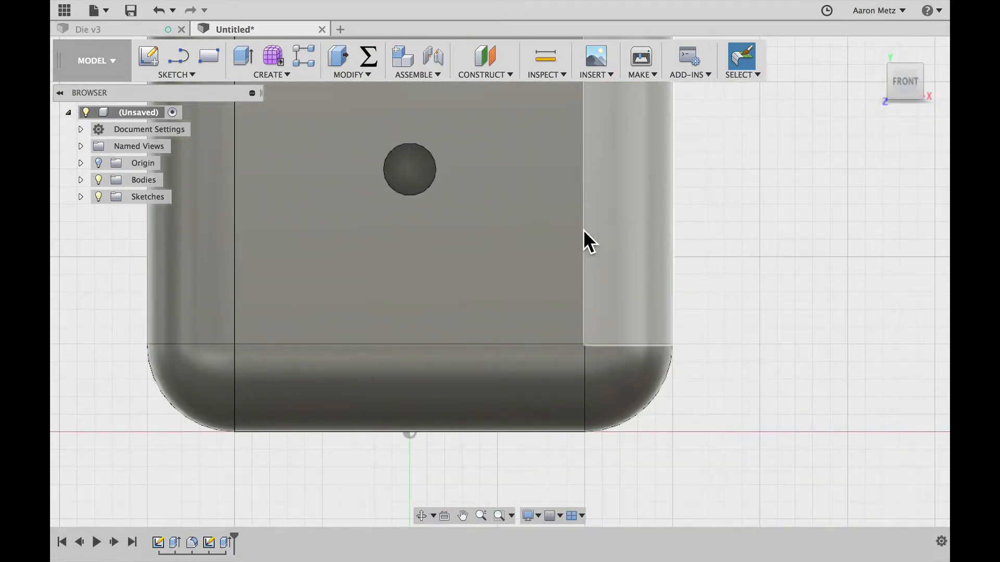
- Sketch a 3 mm center diameter circle on the cube's top face, on the front-to-back centerline behind the center
{"action": "middle_click_drag", "start_coordinate": [573, 239], "coordinate": [614, 301]}
{"action": "scroll", "coordinate": [614, 304], "scroll_direction": "down", "scroll_amount": 3}
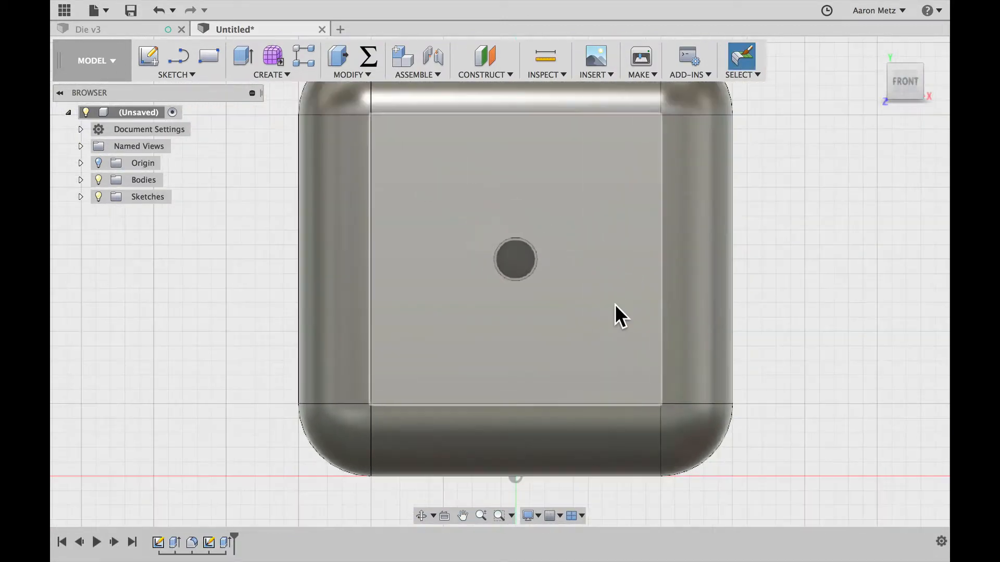
{"action": "middle_click_drag", "start_coordinate": [518, 261], "coordinate": [529, 306]}
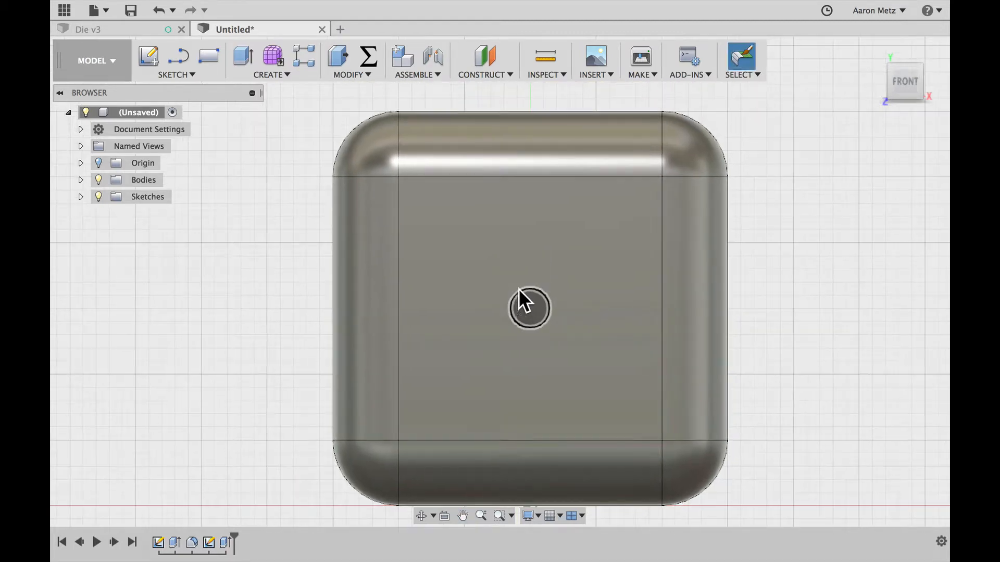
{"action": "left_click", "coordinate": [906, 63]}
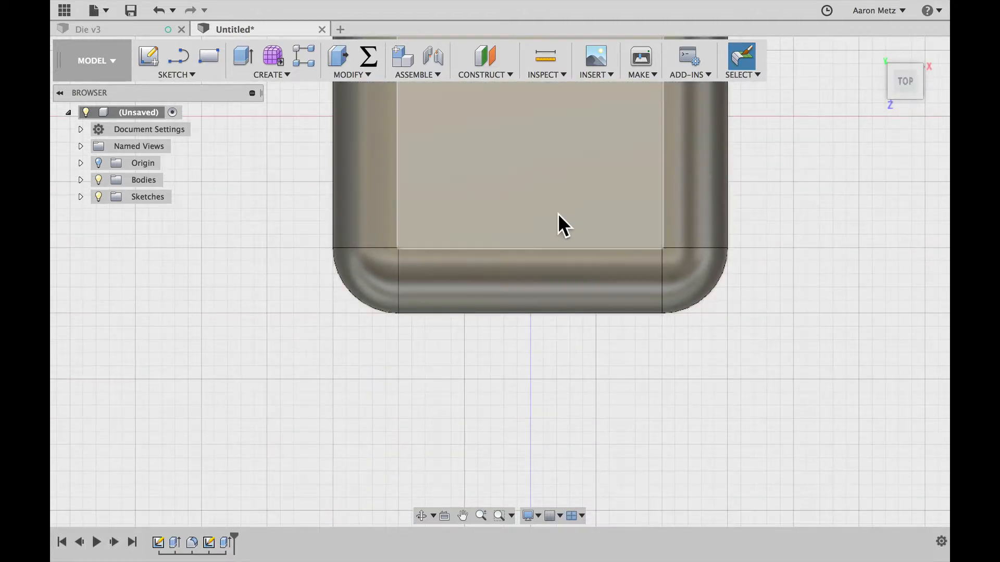
{"action": "middle_click_drag", "start_coordinate": [558, 224], "coordinate": [551, 351]}
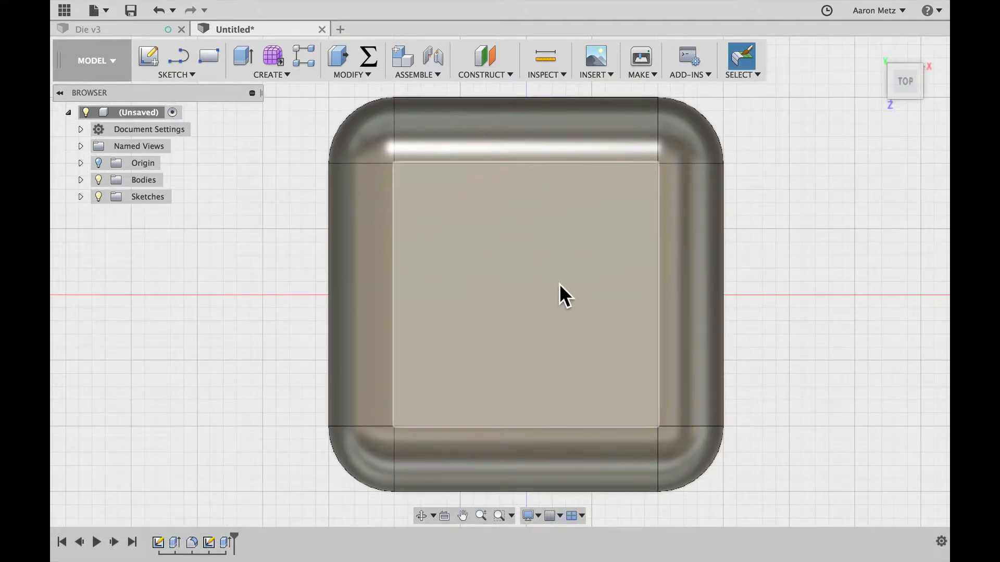
{"action": "key", "text": "c"}
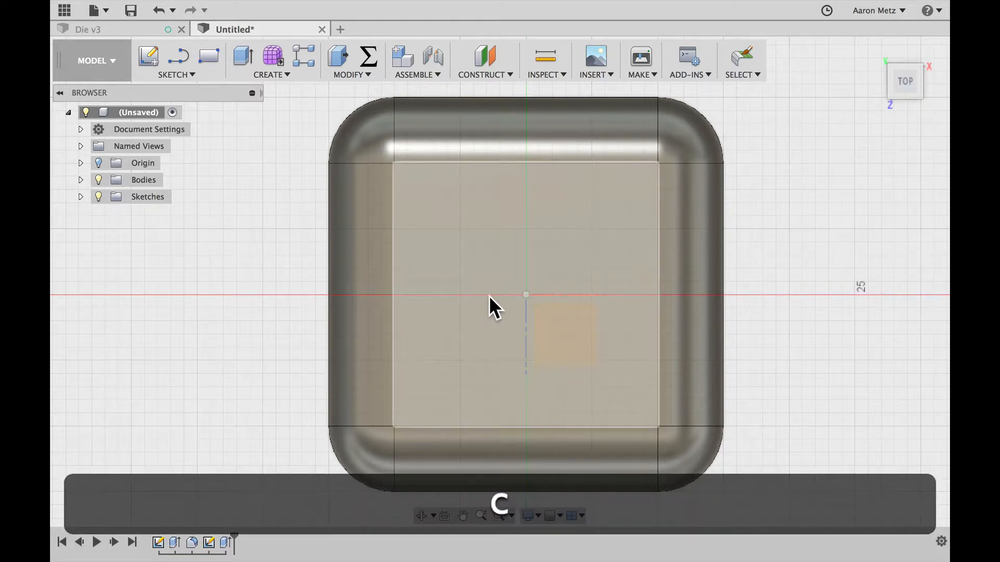
{"action": "scroll", "coordinate": [522, 295], "scroll_direction": "up", "scroll_amount": 2}
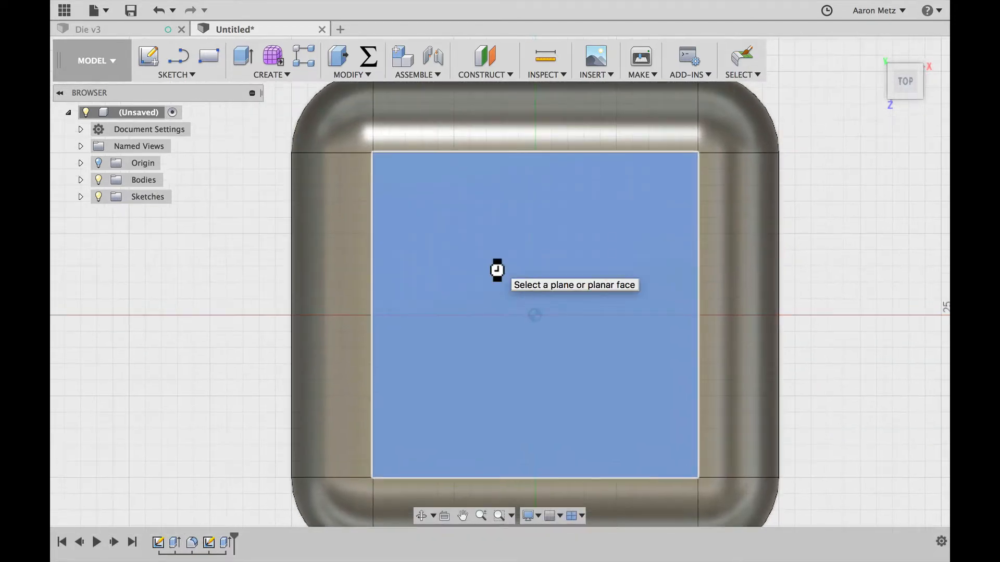
{"action": "left_click", "coordinate": [497, 270]}
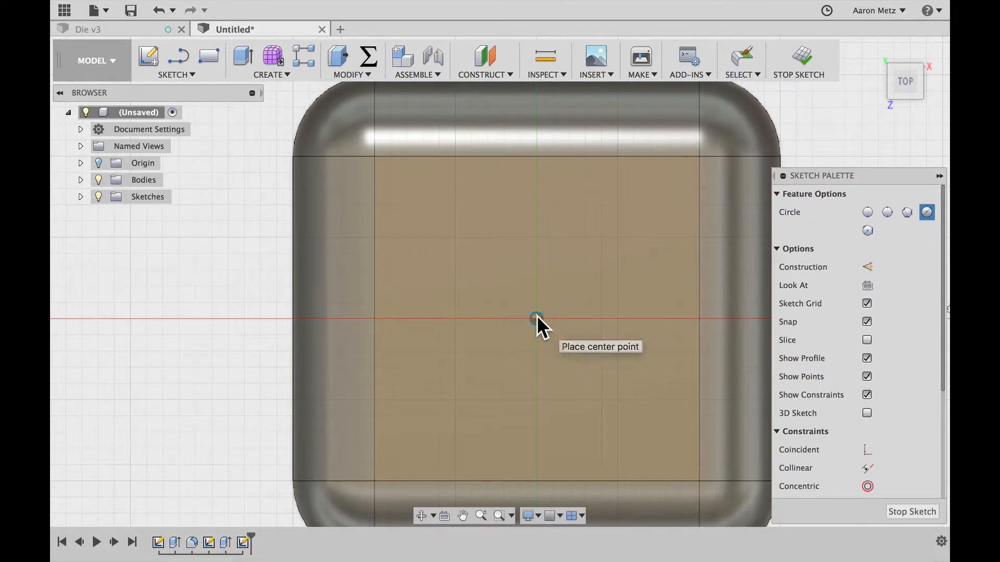
{"action": "left_click", "coordinate": [536, 254]}
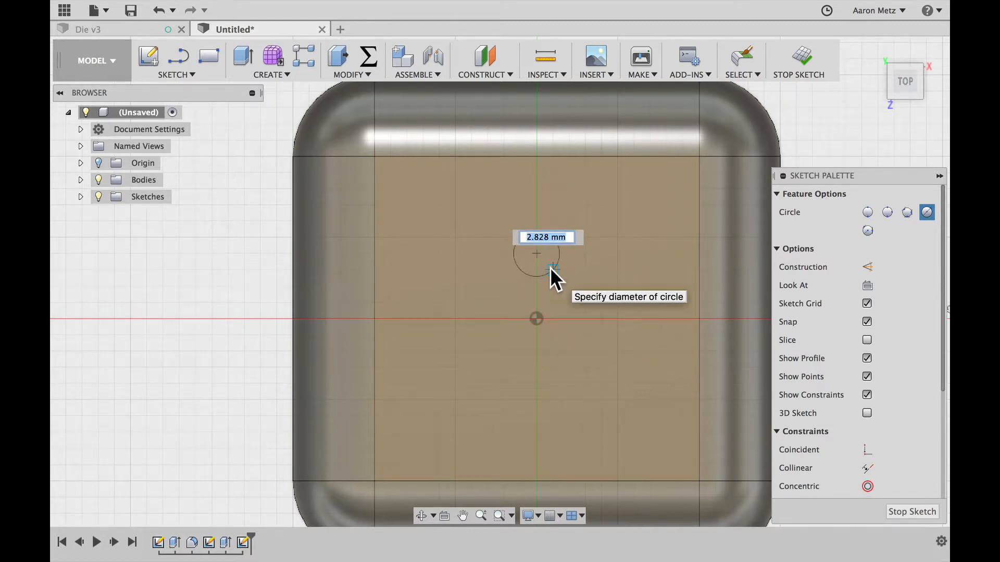
{"action": "left_click", "coordinate": [550, 267]}
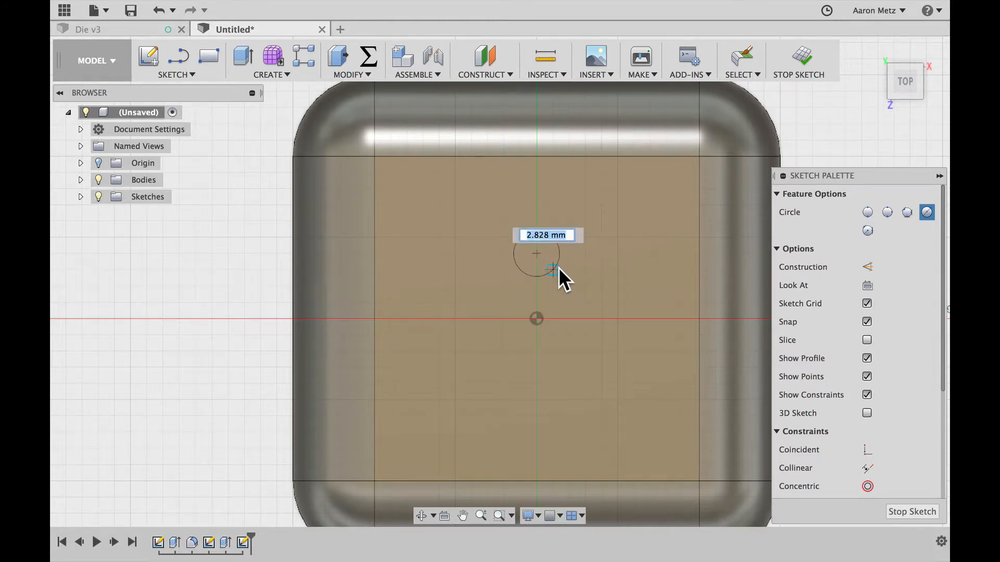
{"action": "type", "text": "3"}
{"action": "key", "text": "Return"}
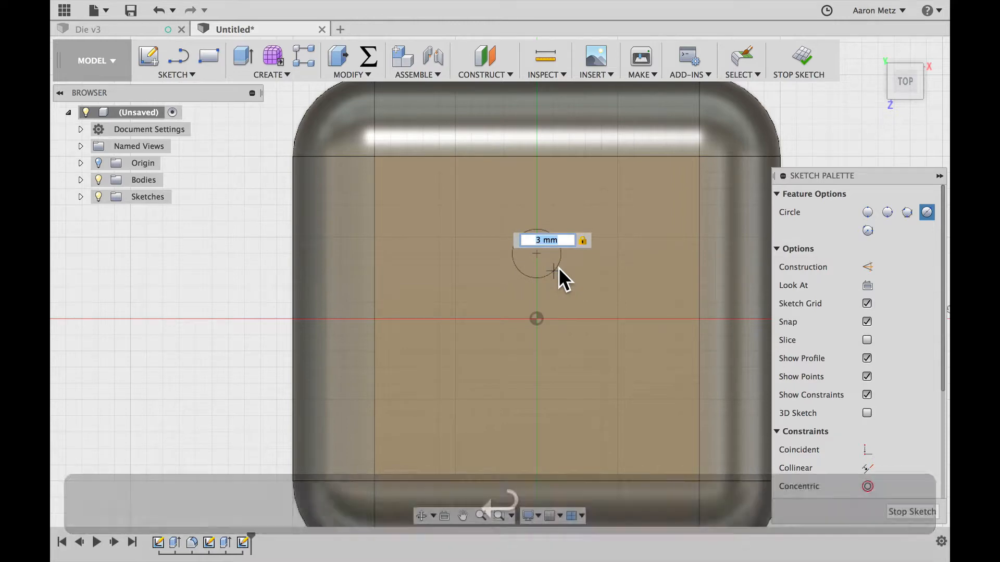
{"action": "key", "text": "Return"}
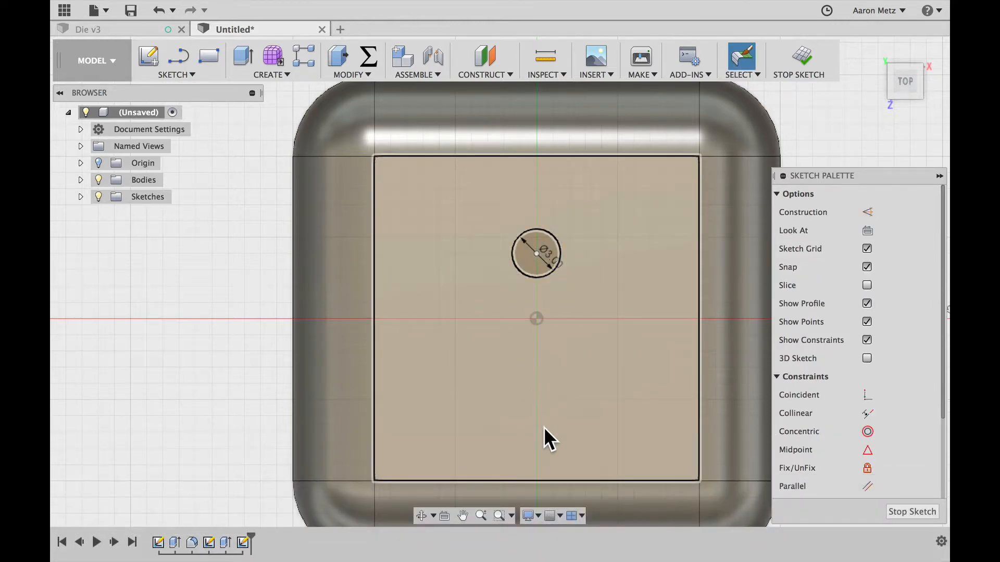
- Add a second 3 mm circle on the same centerline, equally far in front of the top face's center
{"action": "key", "text": "c"}
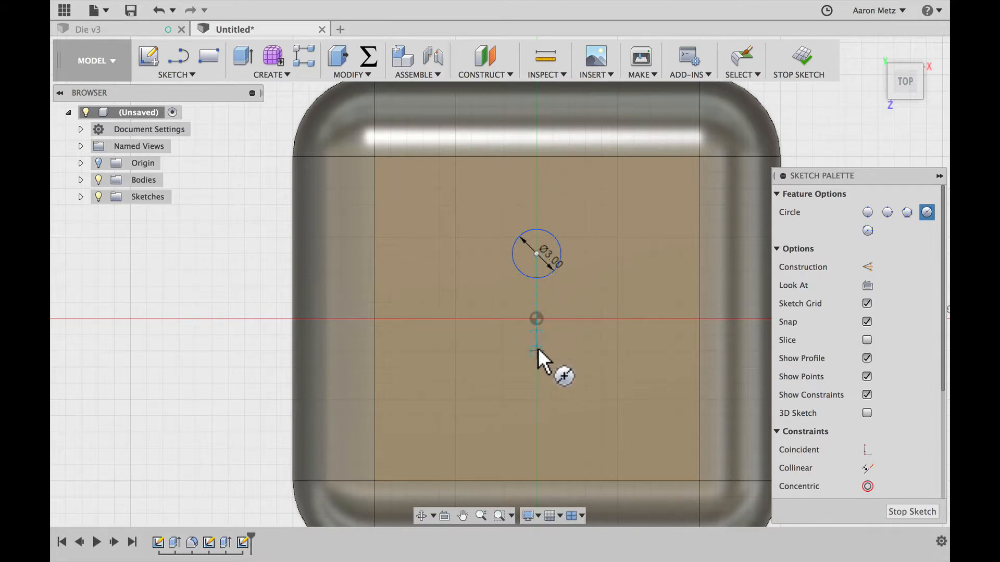
{"action": "left_click", "coordinate": [537, 385]}
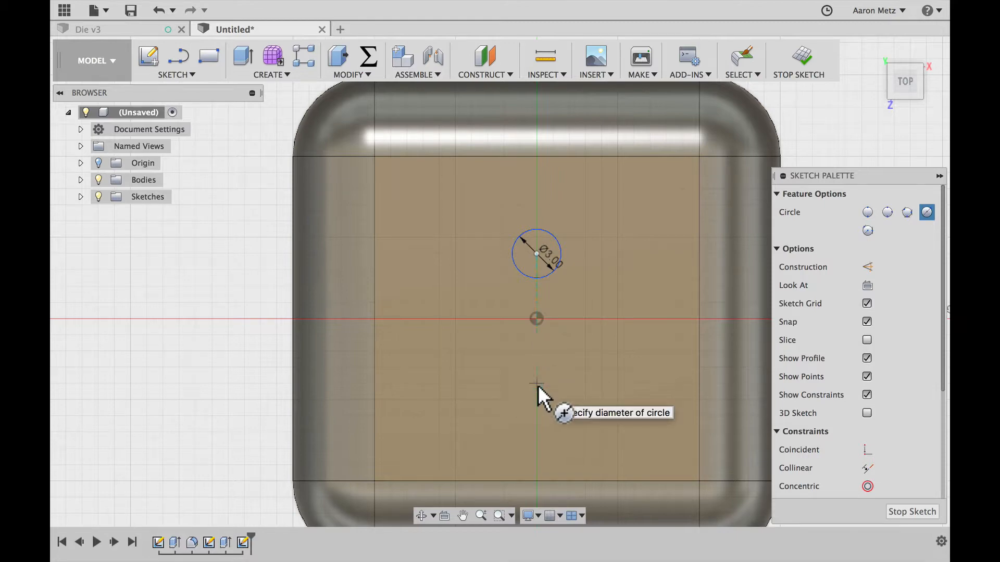
{"action": "type", "text": "3"}
{"action": "key", "text": "Return"}
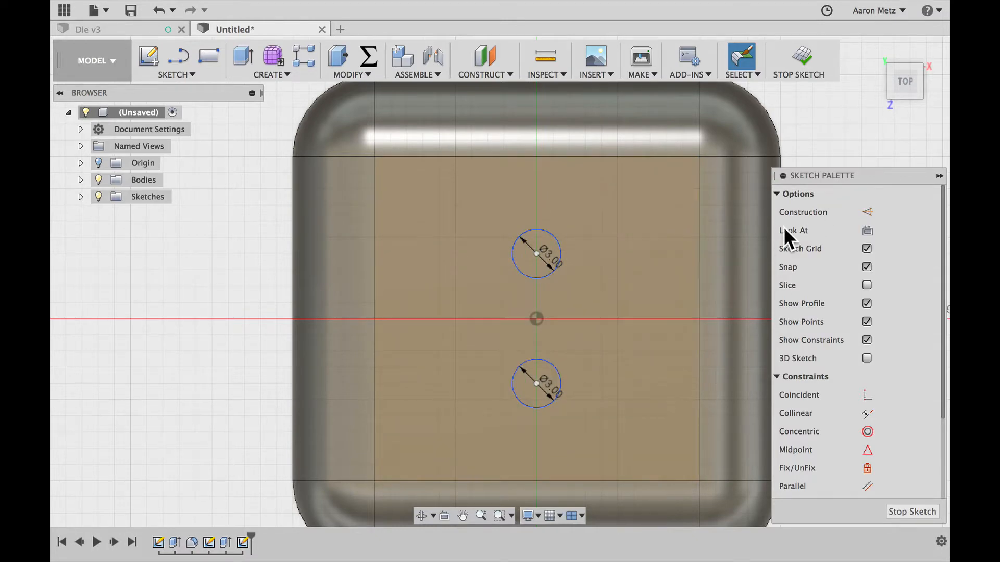
- Cut both circle profiles 2 mm deep into the top face using Press Pull
{"action": "key", "text": "q"}
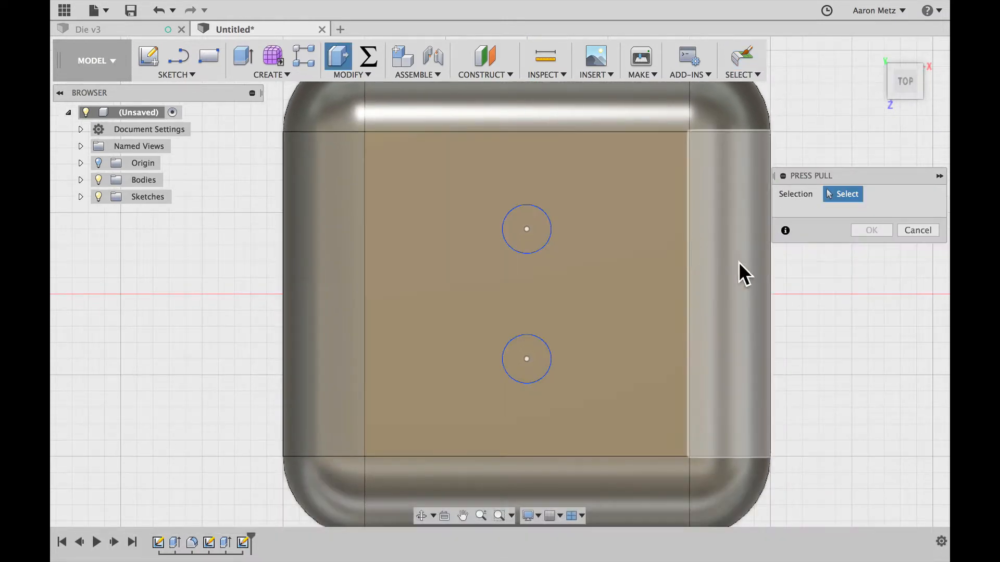
{"action": "middle_click_drag", "start_coordinate": [801, 358], "coordinate": [763, 321], "text": "shift"}
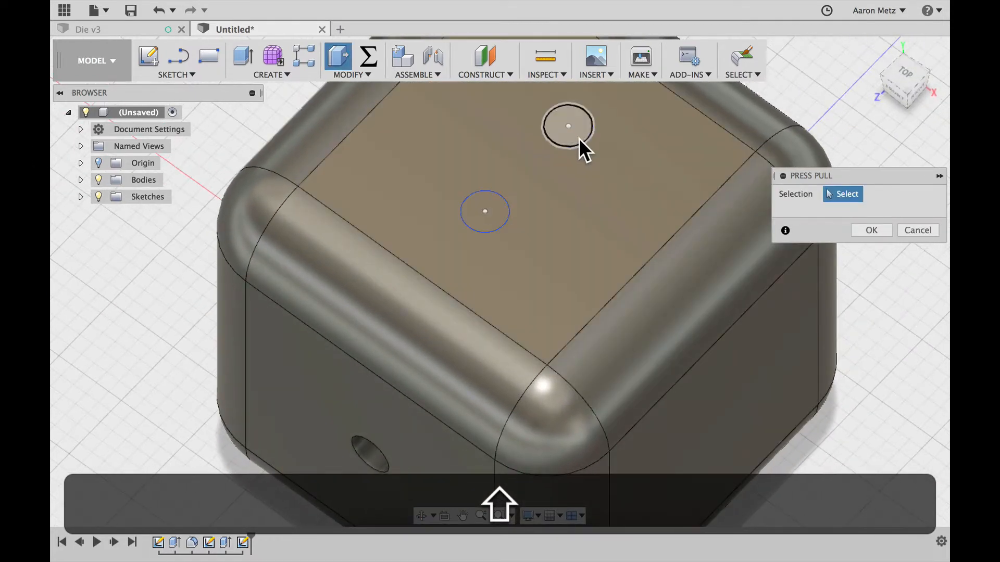
{"action": "left_click", "coordinate": [575, 134]}
{"action": "left_click", "coordinate": [494, 202]}
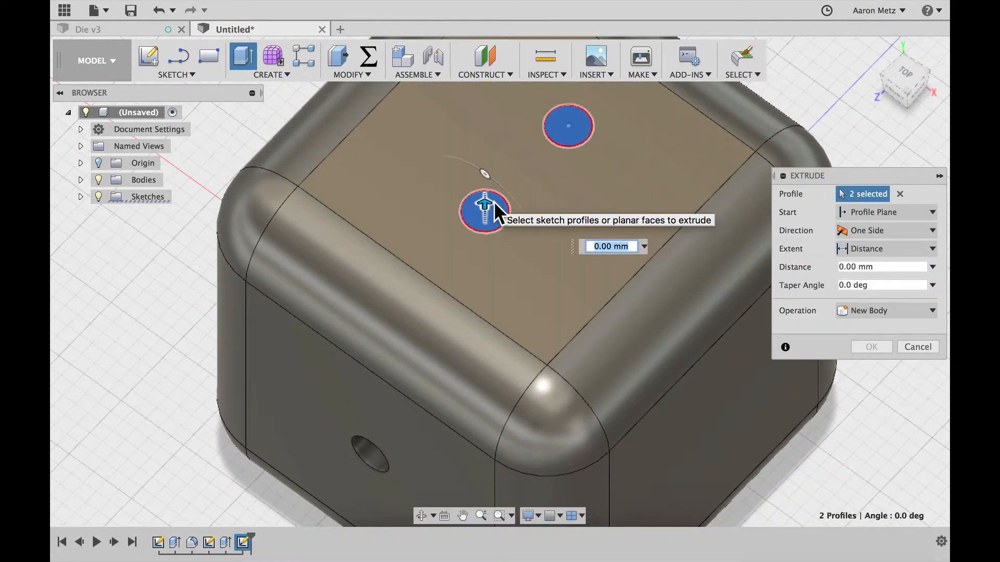
{"action": "type", "text": "-2"}
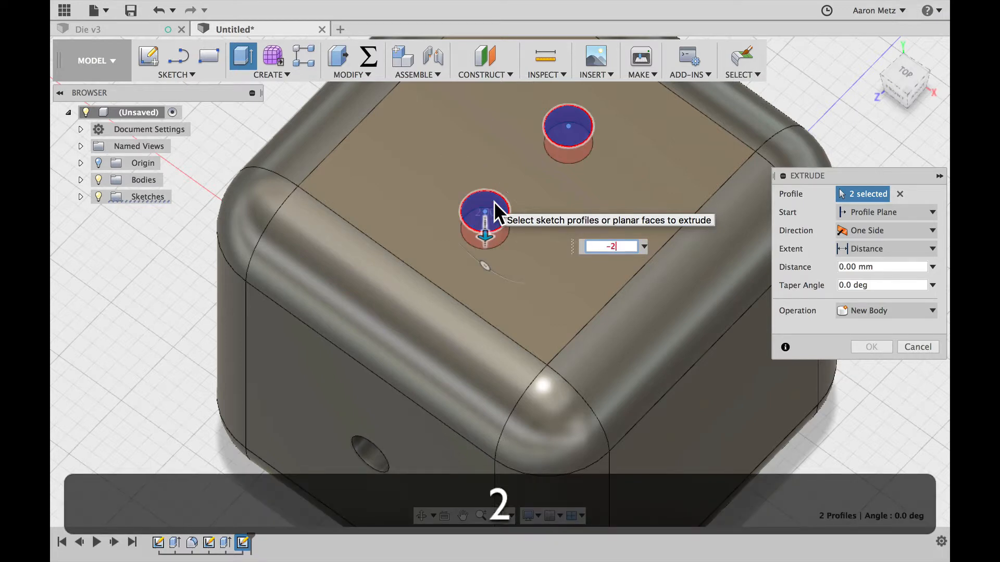
{"action": "key", "text": "Return"}
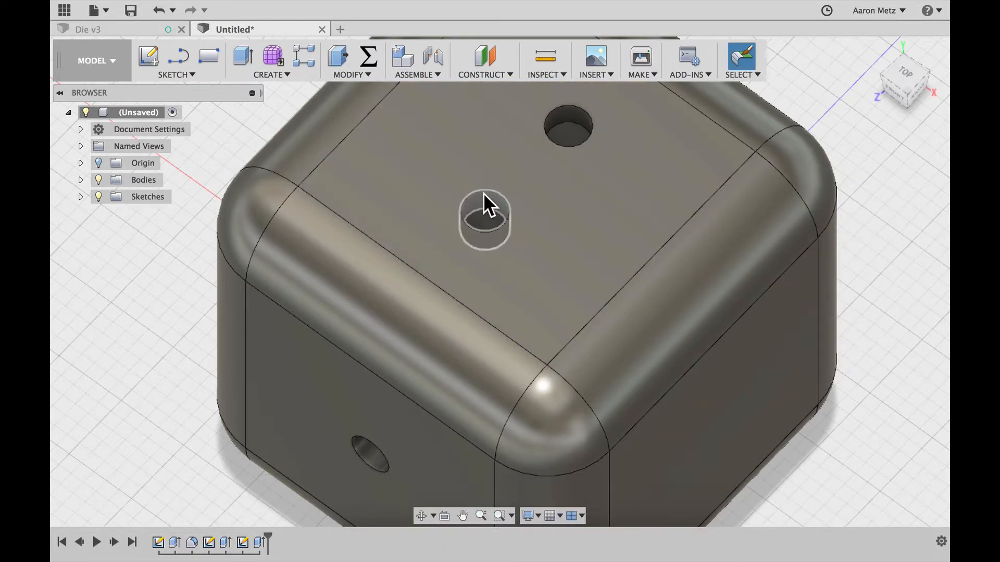
- Sketch a 3 mm center diameter circle at the middle of the cube's back face
{"action": "left_click", "coordinate": [904, 82]}
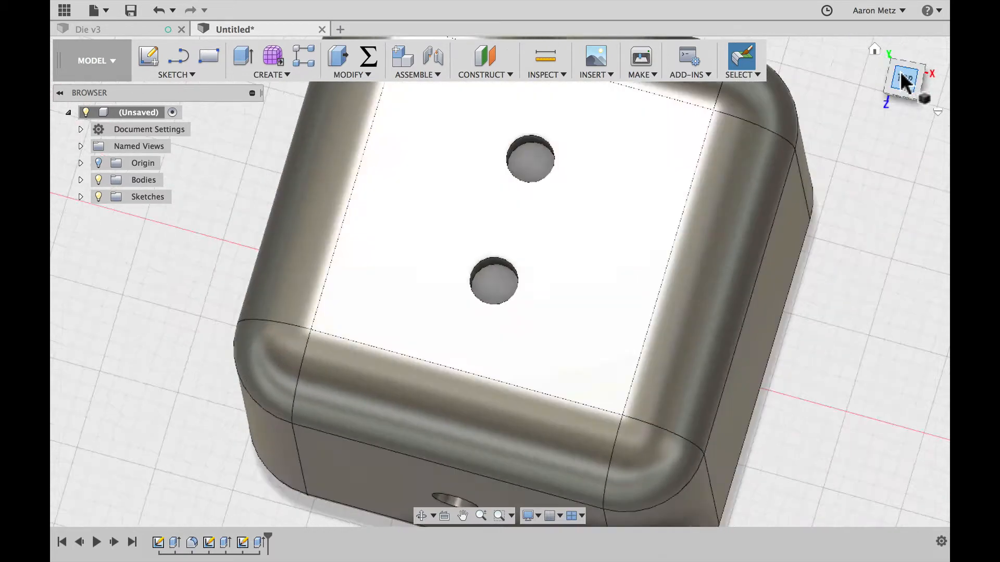
{"action": "left_click", "coordinate": [903, 59]}
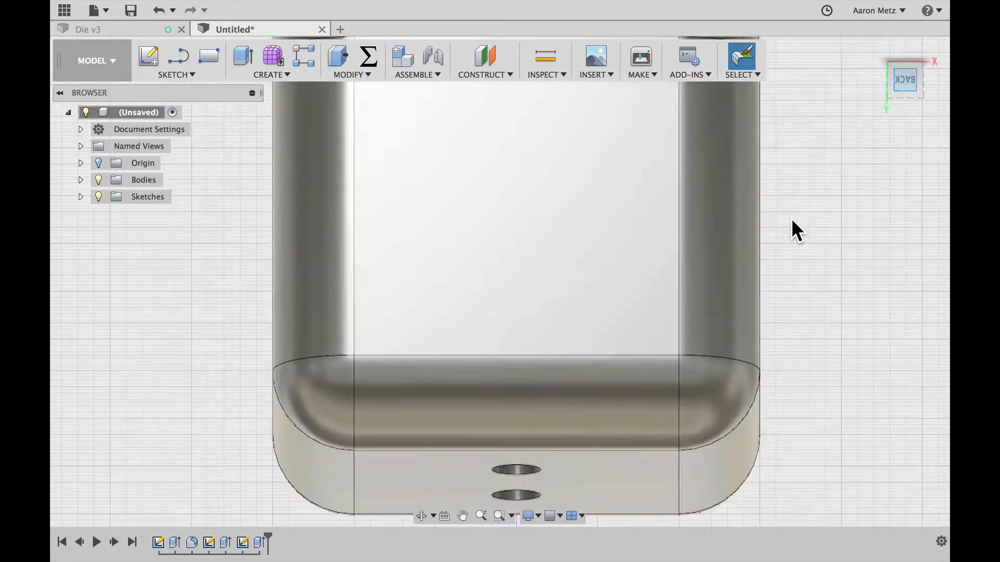
{"action": "key", "text": "c"}
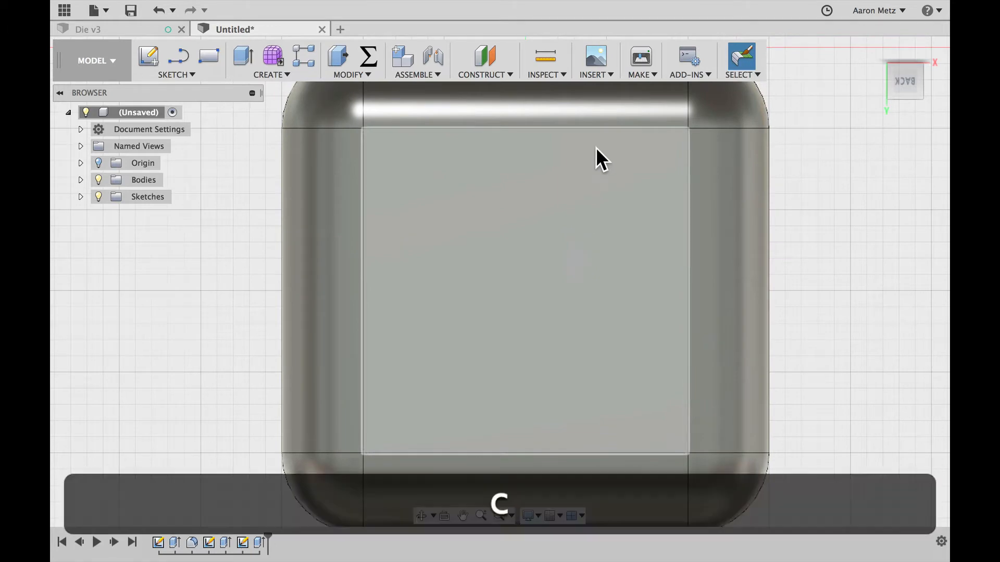
{"action": "left_click", "coordinate": [546, 288]}
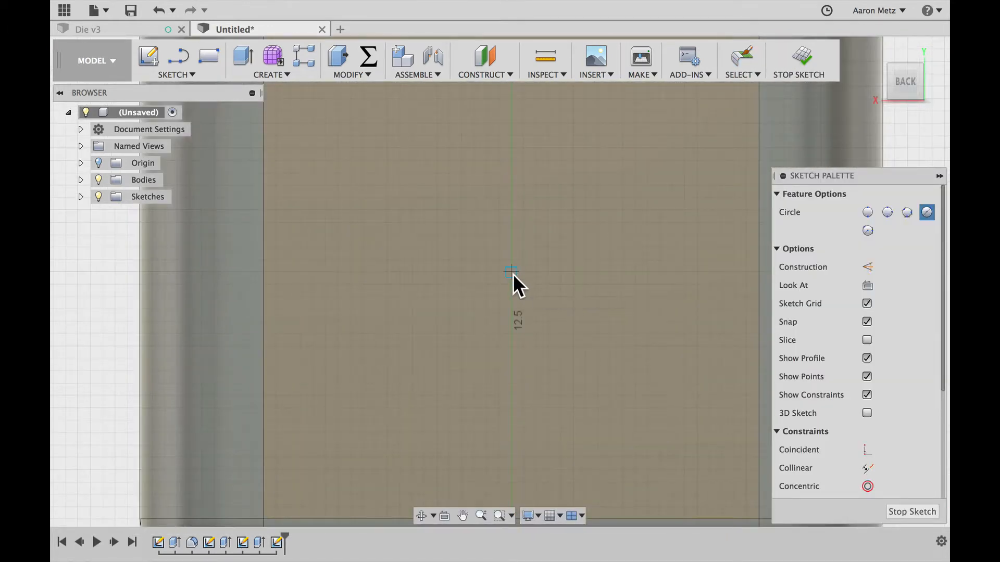
{"action": "left_click", "coordinate": [512, 270]}
{"action": "type", "text": "3"}
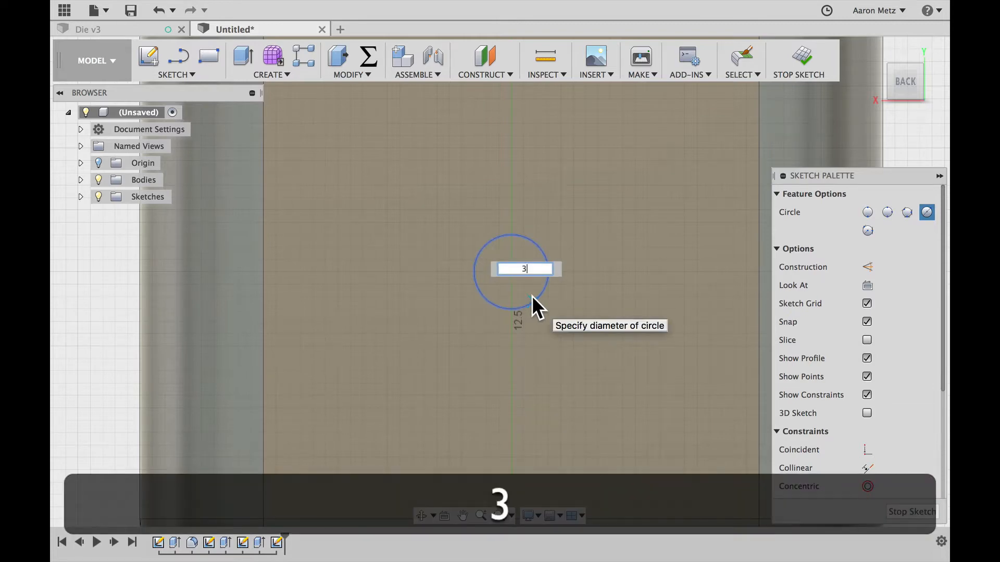
{"action": "key", "text": "Return"}
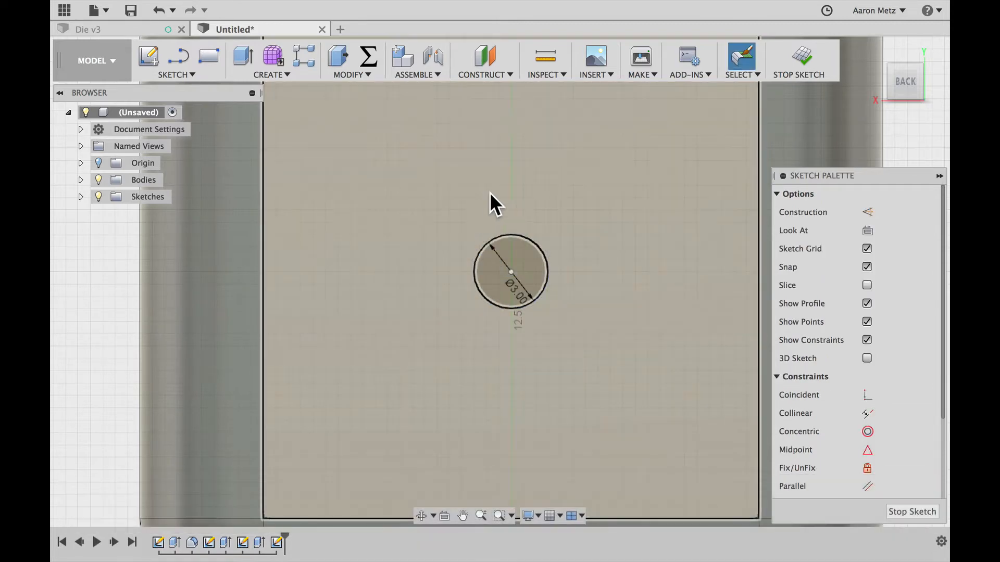
- Add two more 3 mm circles on the back face's vertical centerline, one above and one below the middle circle
{"action": "key", "text": "c"}
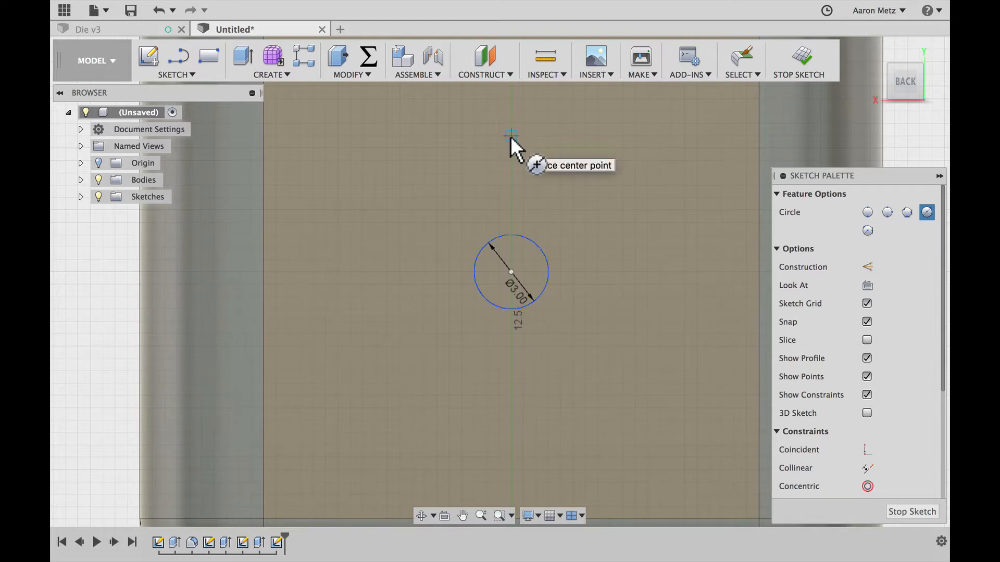
{"action": "left_click", "coordinate": [510, 136]}
{"action": "type", "text": "3"}
{"action": "key", "text": "Return"}
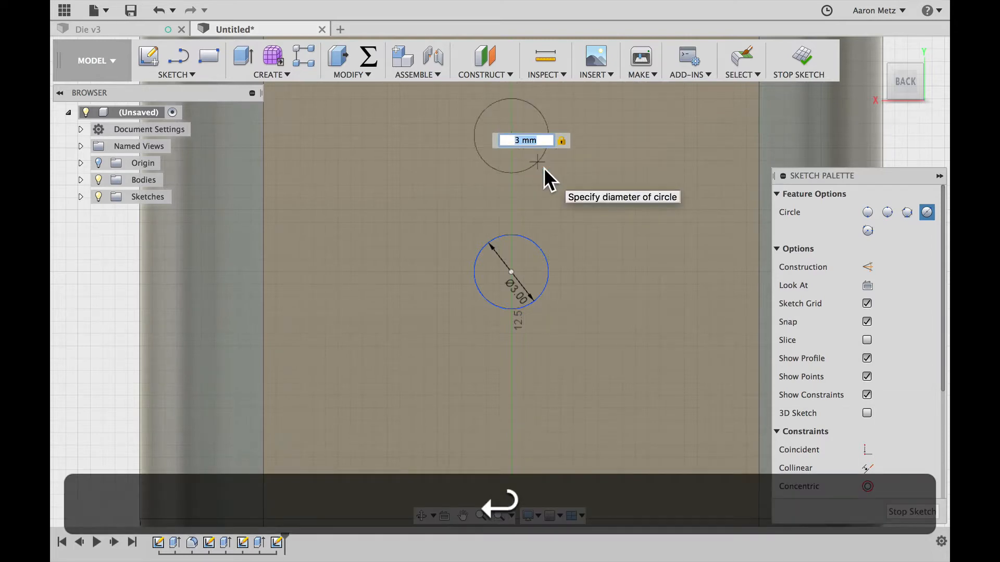
{"action": "key", "text": "c"}
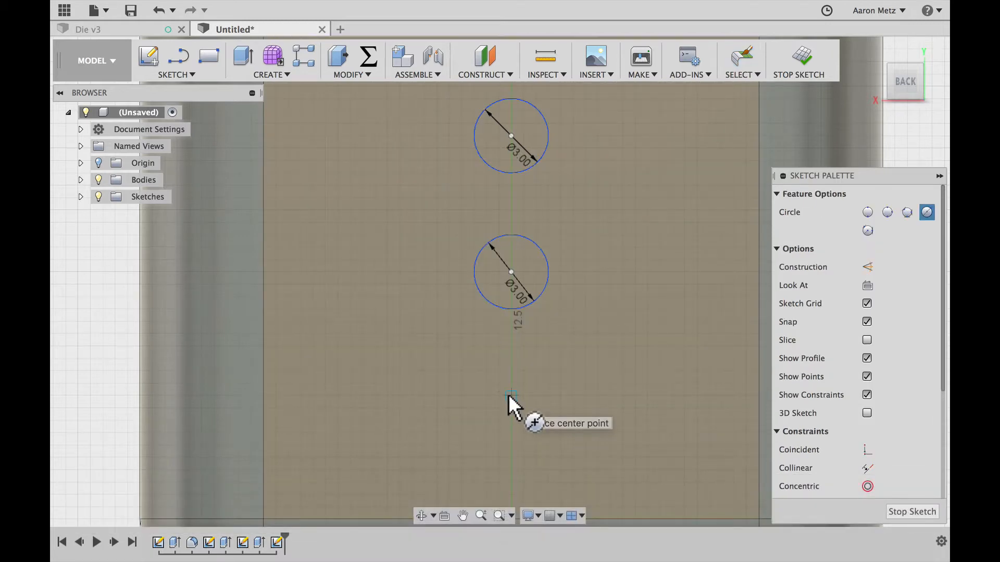
{"action": "left_click", "coordinate": [509, 394]}
{"action": "type", "text": "3"}
{"action": "key", "text": "Return"}
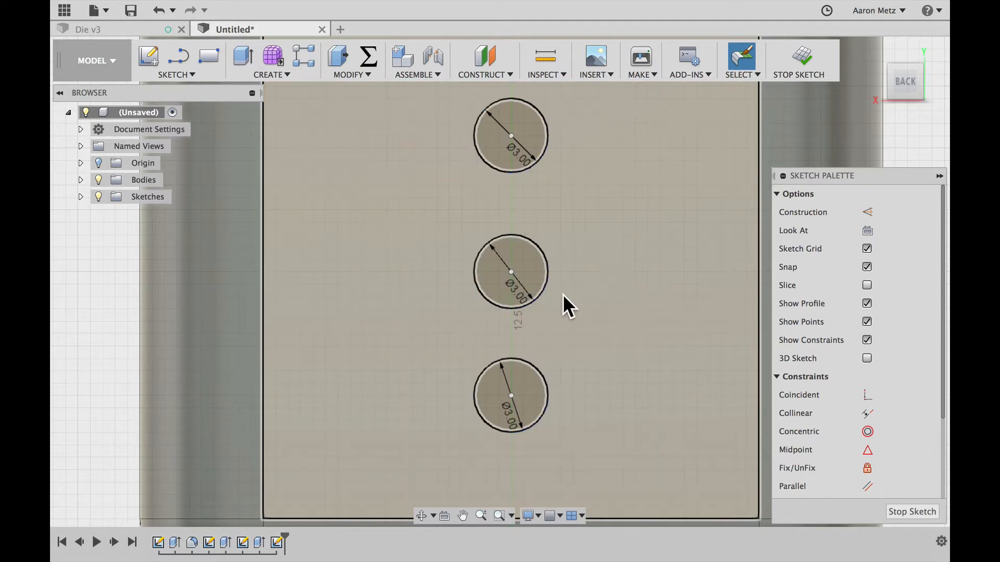
- Dimension the distance between the centers of the middle and upper circles on the back face as 5 mm
{"action": "key", "text": "d"}
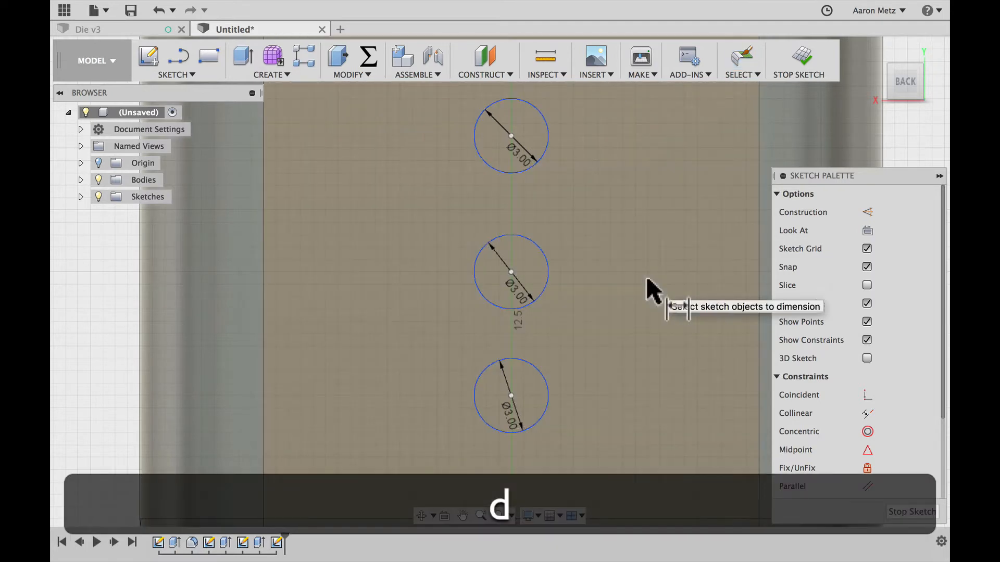
{"action": "left_click", "coordinate": [511, 271]}
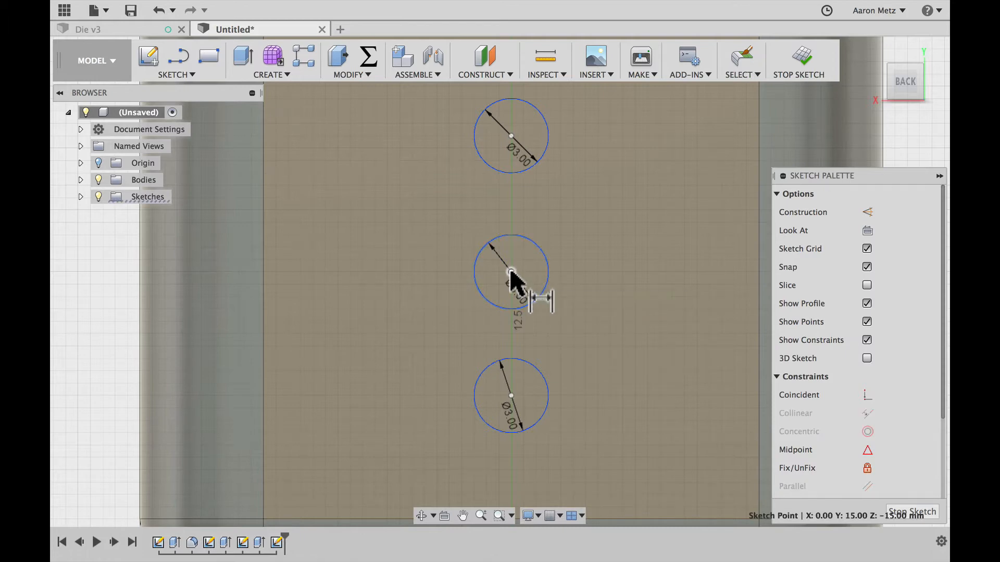
{"action": "left_click", "coordinate": [512, 139]}
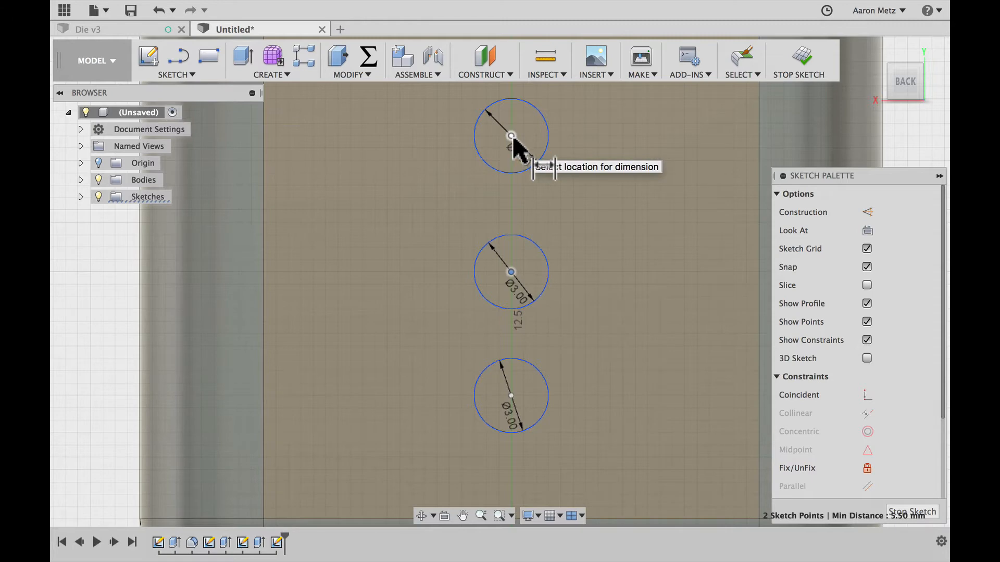
{"action": "left_click", "coordinate": [640, 145]}
{"action": "type", "text": "5"}
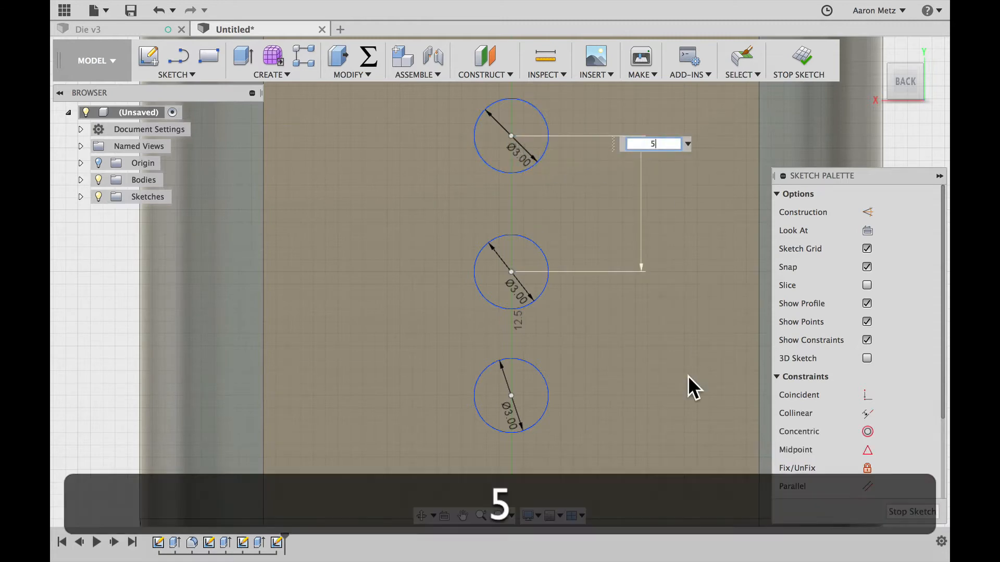
{"action": "key", "text": "Return"}
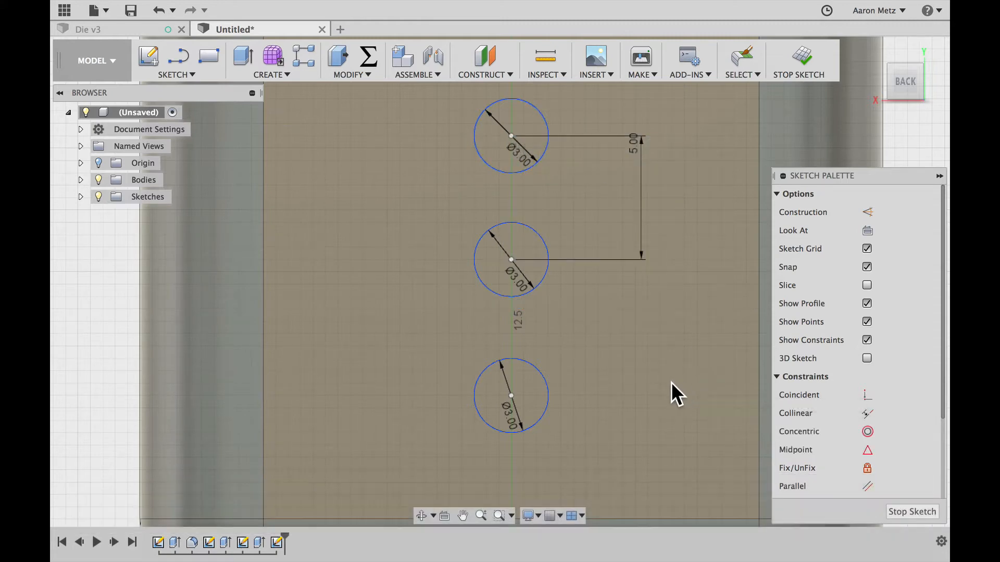
- Dimension the distance between the centers of the middle and lower circles on the back face as 5 mm
{"action": "key", "text": "d"}
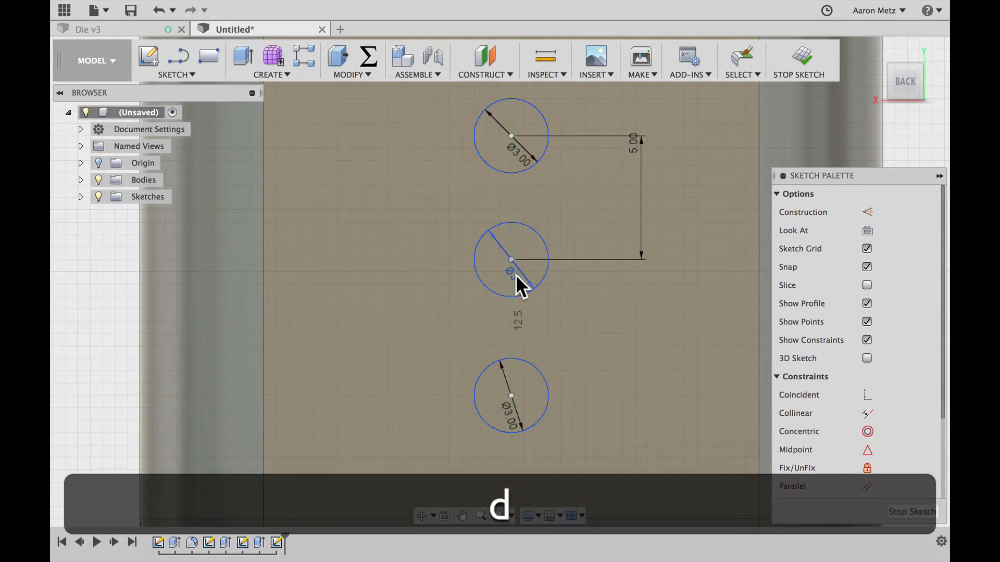
{"action": "left_click", "coordinate": [512, 259]}
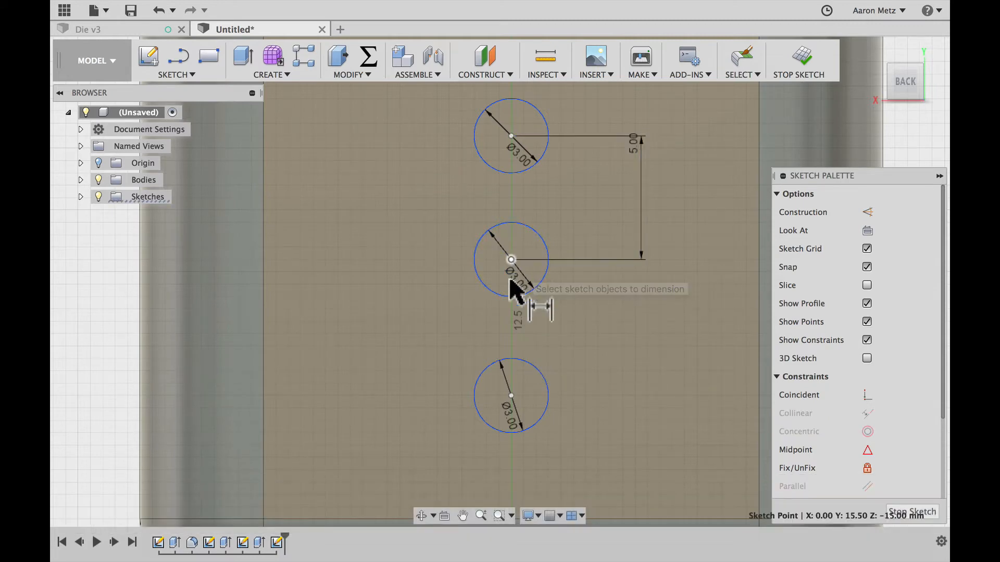
{"action": "left_click", "coordinate": [511, 396]}
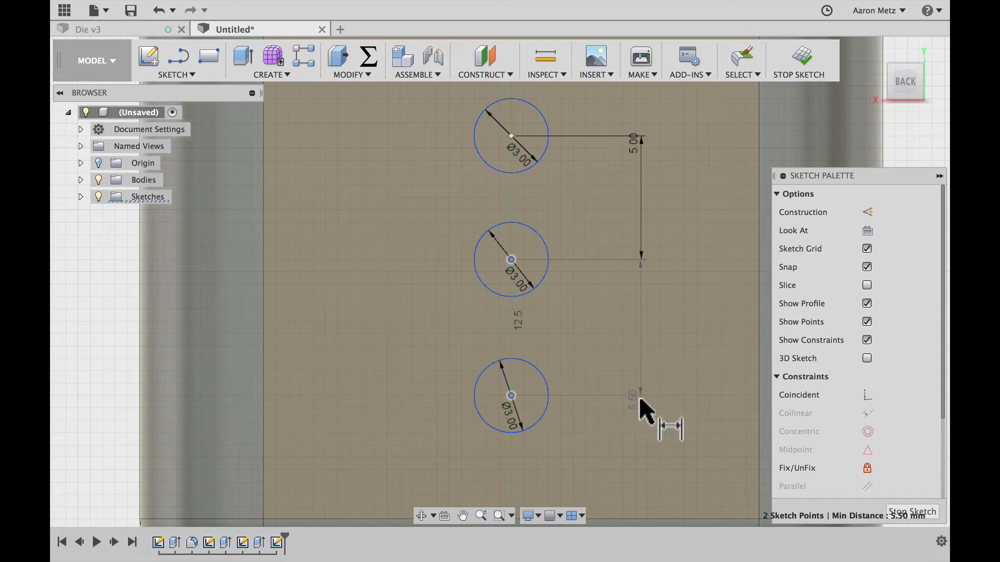
{"action": "left_click", "coordinate": [641, 401]}
{"action": "type", "text": "5"}
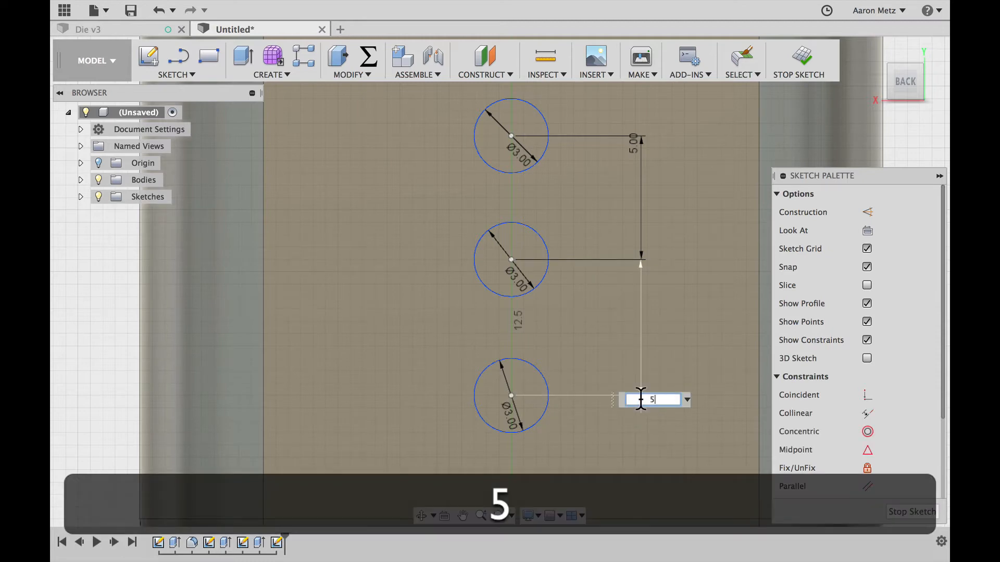
{"action": "key", "text": "Return"}
- Move all three circles on the back face together 1 mm downward along the vertical centerline
{"action": "scroll", "coordinate": [637, 387], "scroll_direction": "down", "scroll_amount": 3}
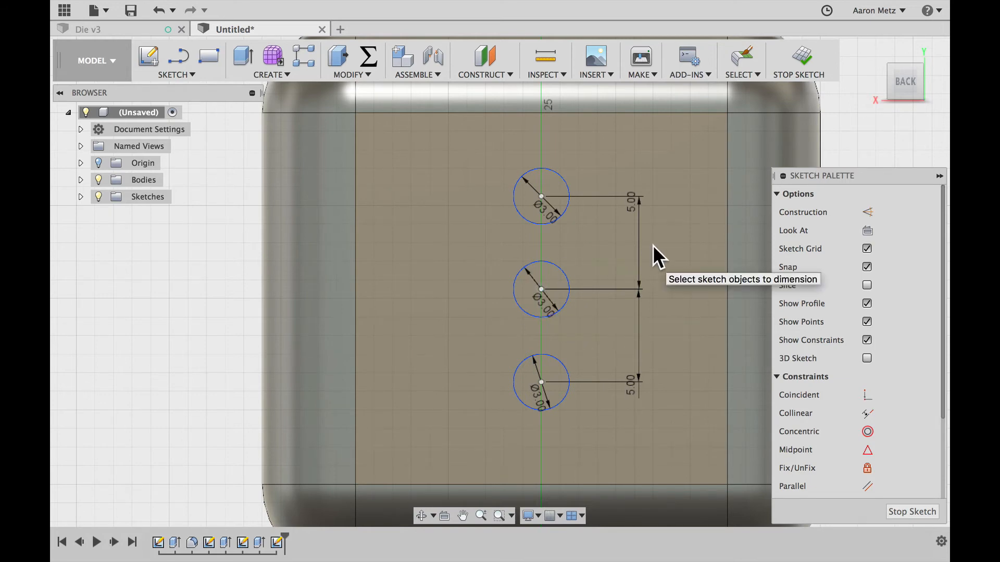
{"action": "key", "text": "m"}
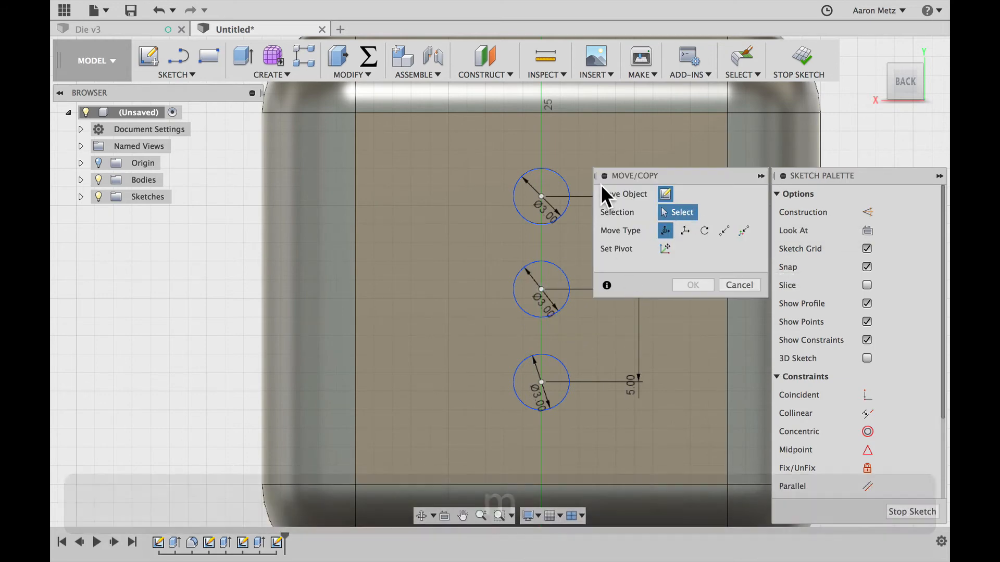
{"action": "left_click", "coordinate": [565, 180]}
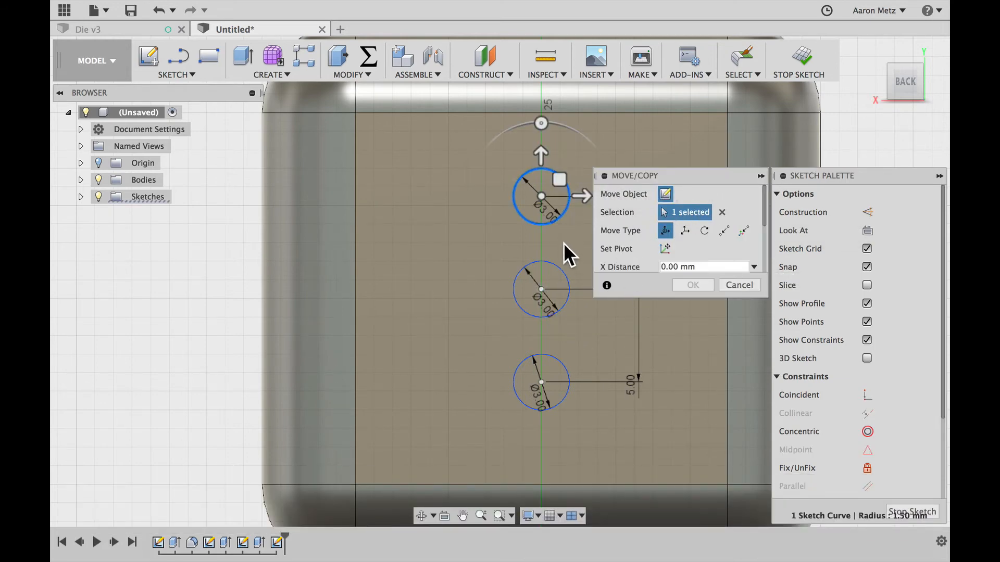
{"action": "left_click", "coordinate": [563, 286]}
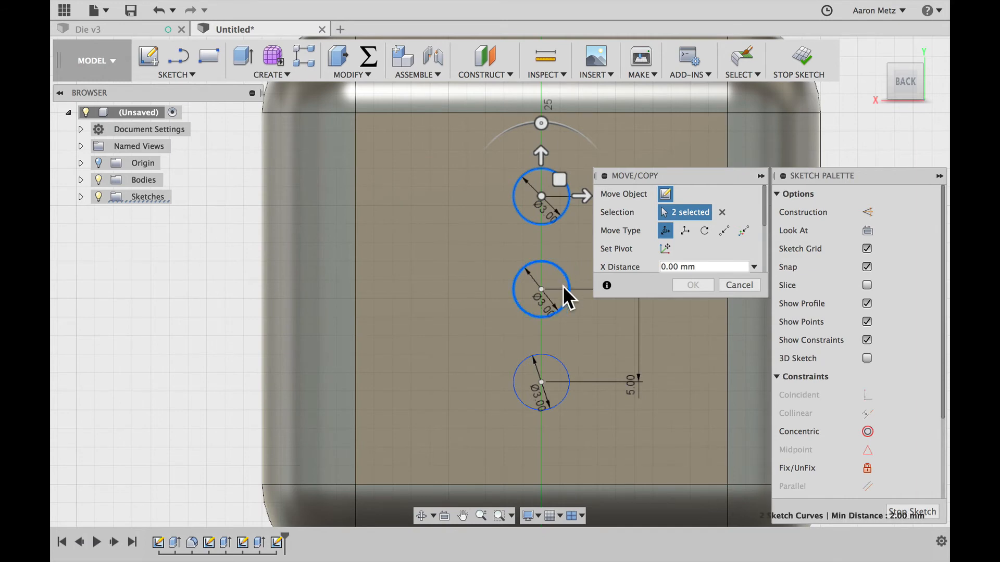
{"action": "left_click", "coordinate": [557, 358]}
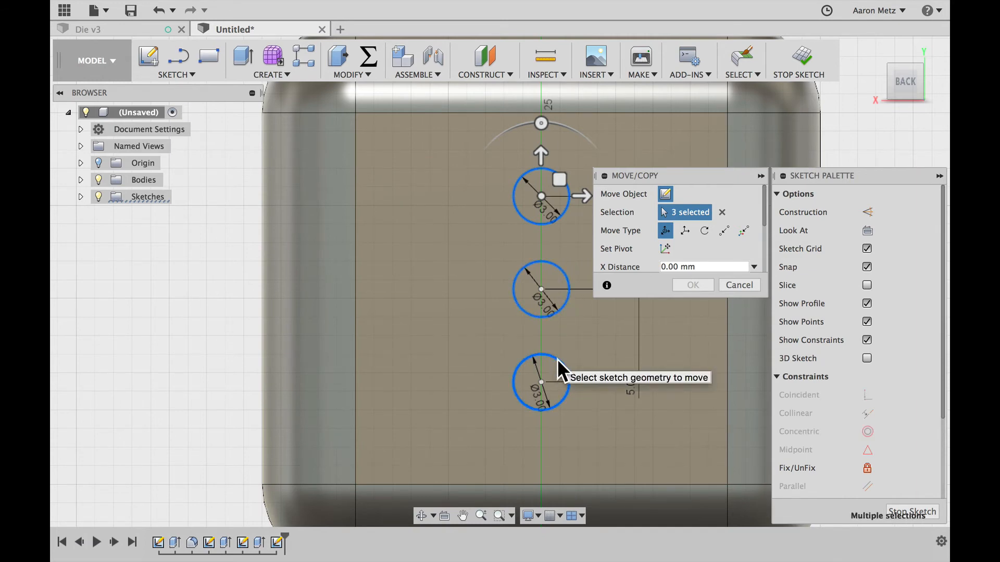
{"action": "left_click", "coordinate": [539, 153]}
{"action": "left_click_drag", "start_coordinate": [539, 155], "coordinate": [539, 167]}
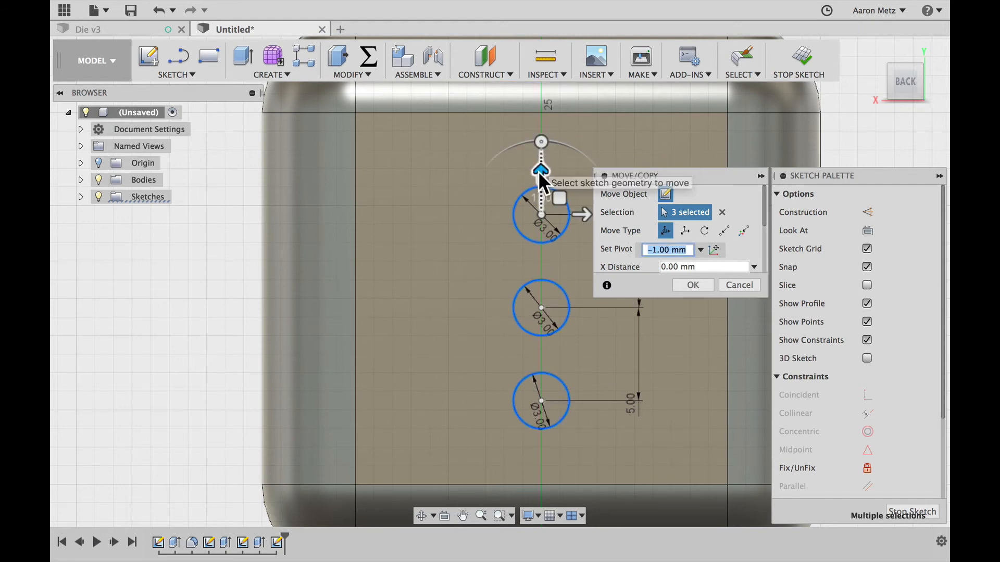
{"action": "left_click", "coordinate": [692, 285]}
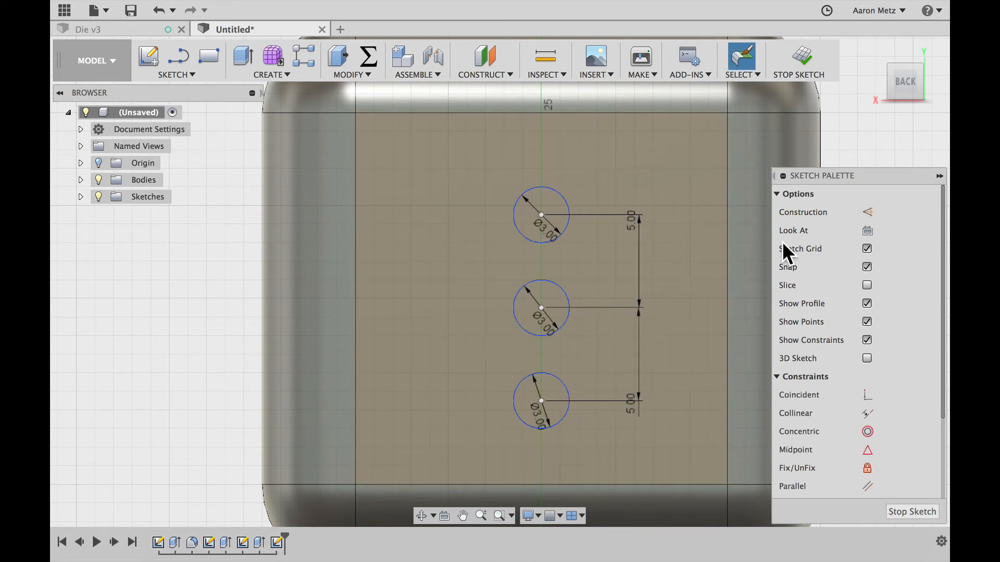
- Cut the three circle profiles 2 mm deep into the cube's back face using Press Pull
{"action": "key", "text": "q"}
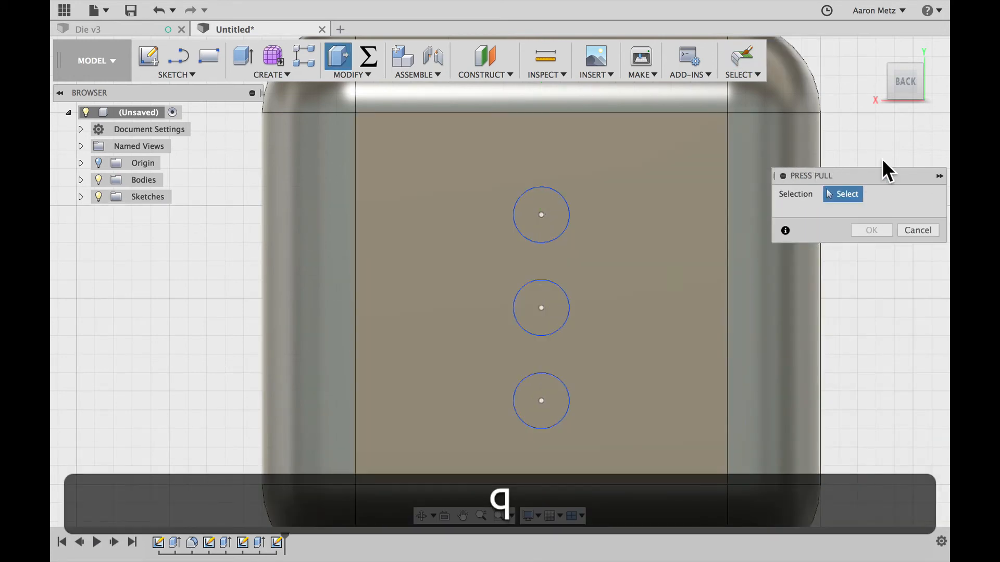
{"action": "left_click", "coordinate": [876, 49]}
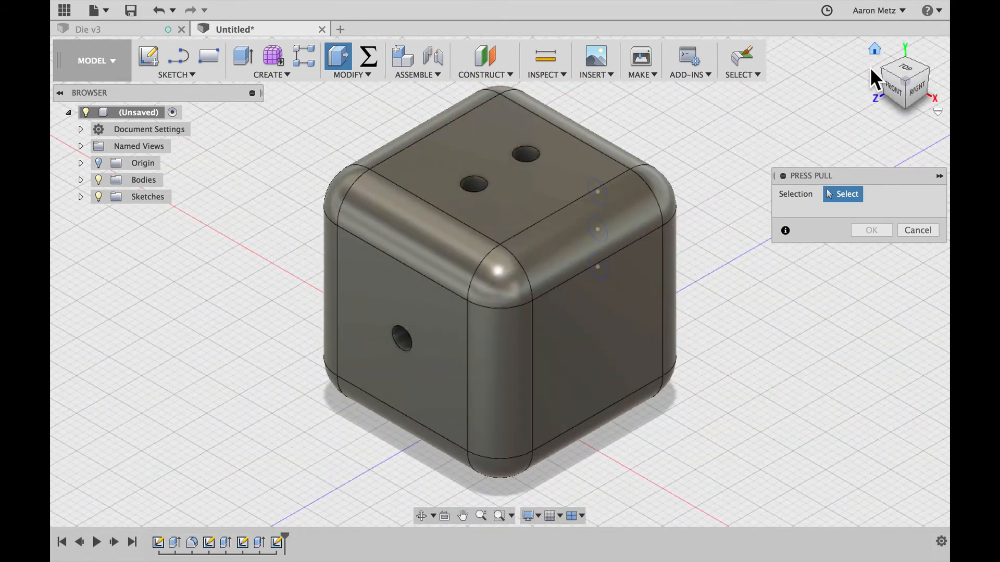
{"action": "middle_click_drag", "start_coordinate": [661, 301], "coordinate": [520, 131], "text": "shift"}
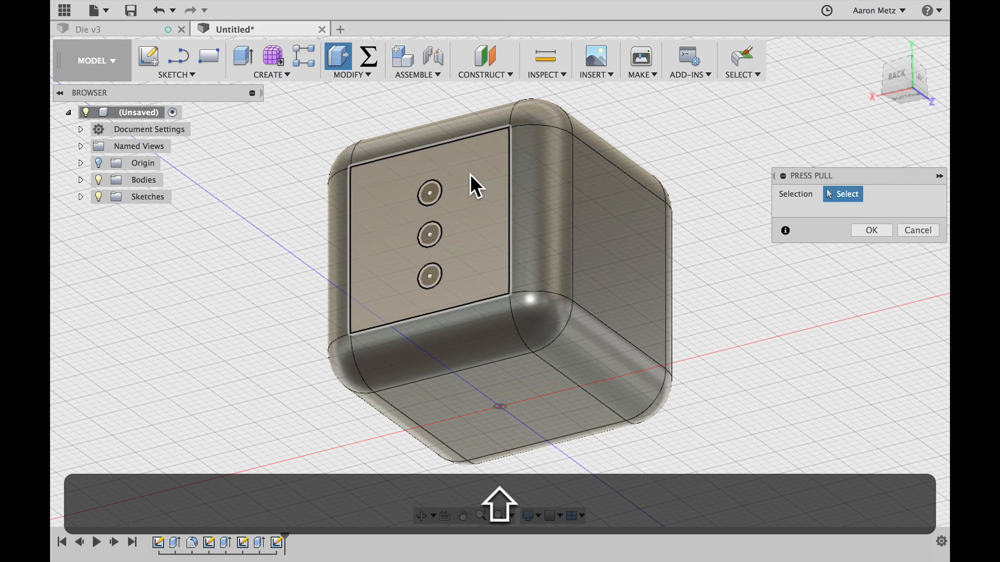
{"action": "left_click", "coordinate": [433, 192]}
{"action": "left_click", "coordinate": [432, 232]}
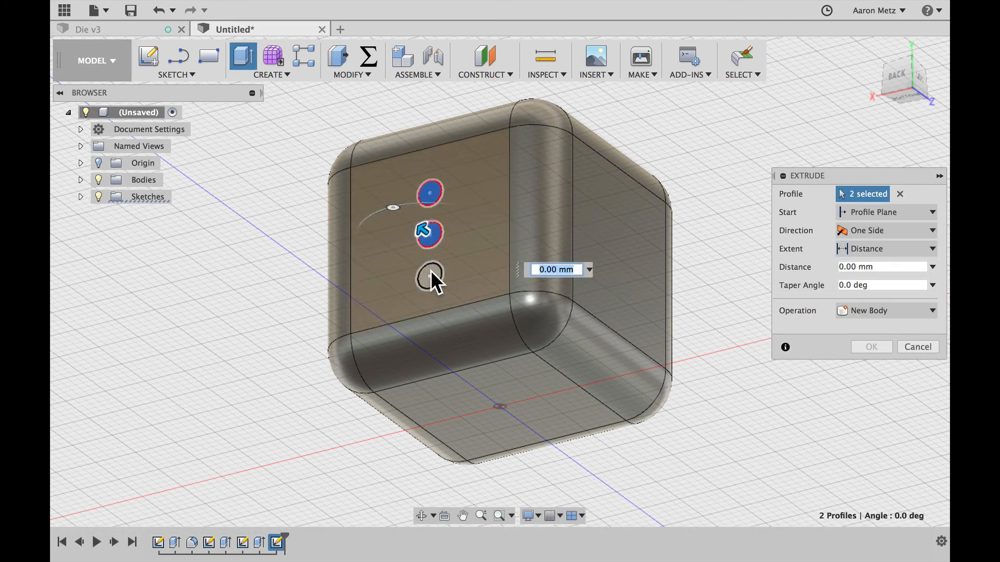
{"action": "left_click", "coordinate": [431, 271]}
{"action": "type", "text": "-"}
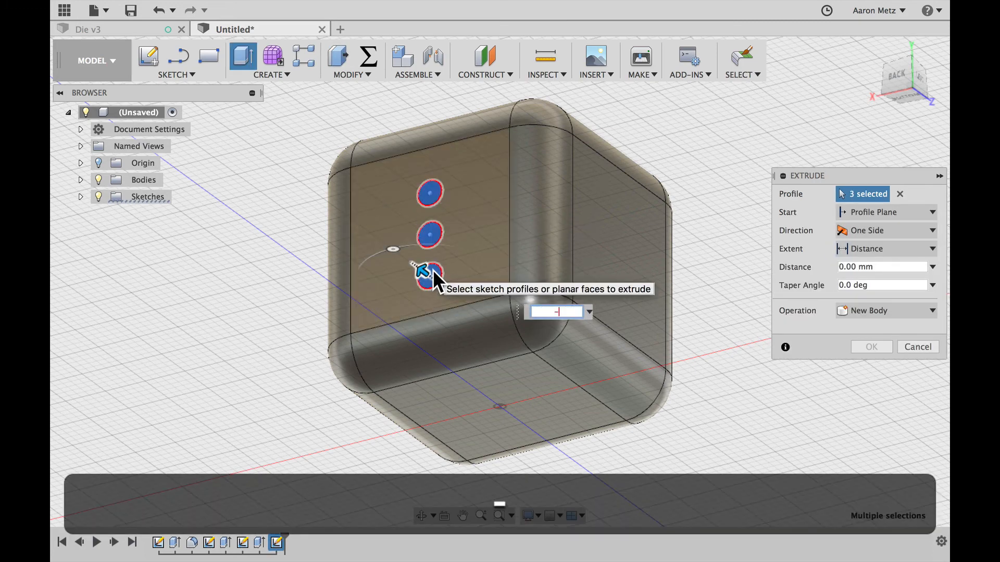
{"action": "type", "text": "2"}
{"action": "key", "text": "Return"}
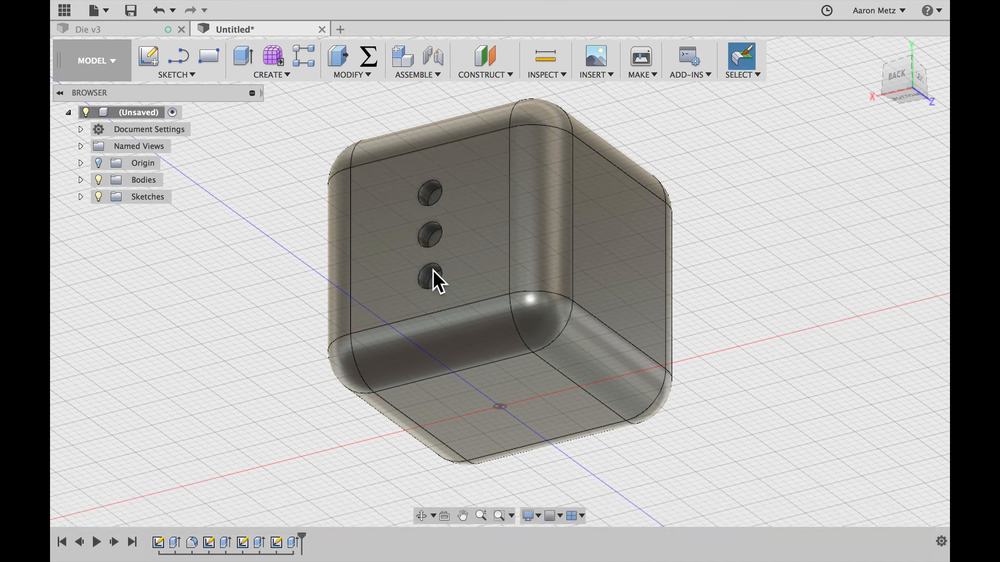